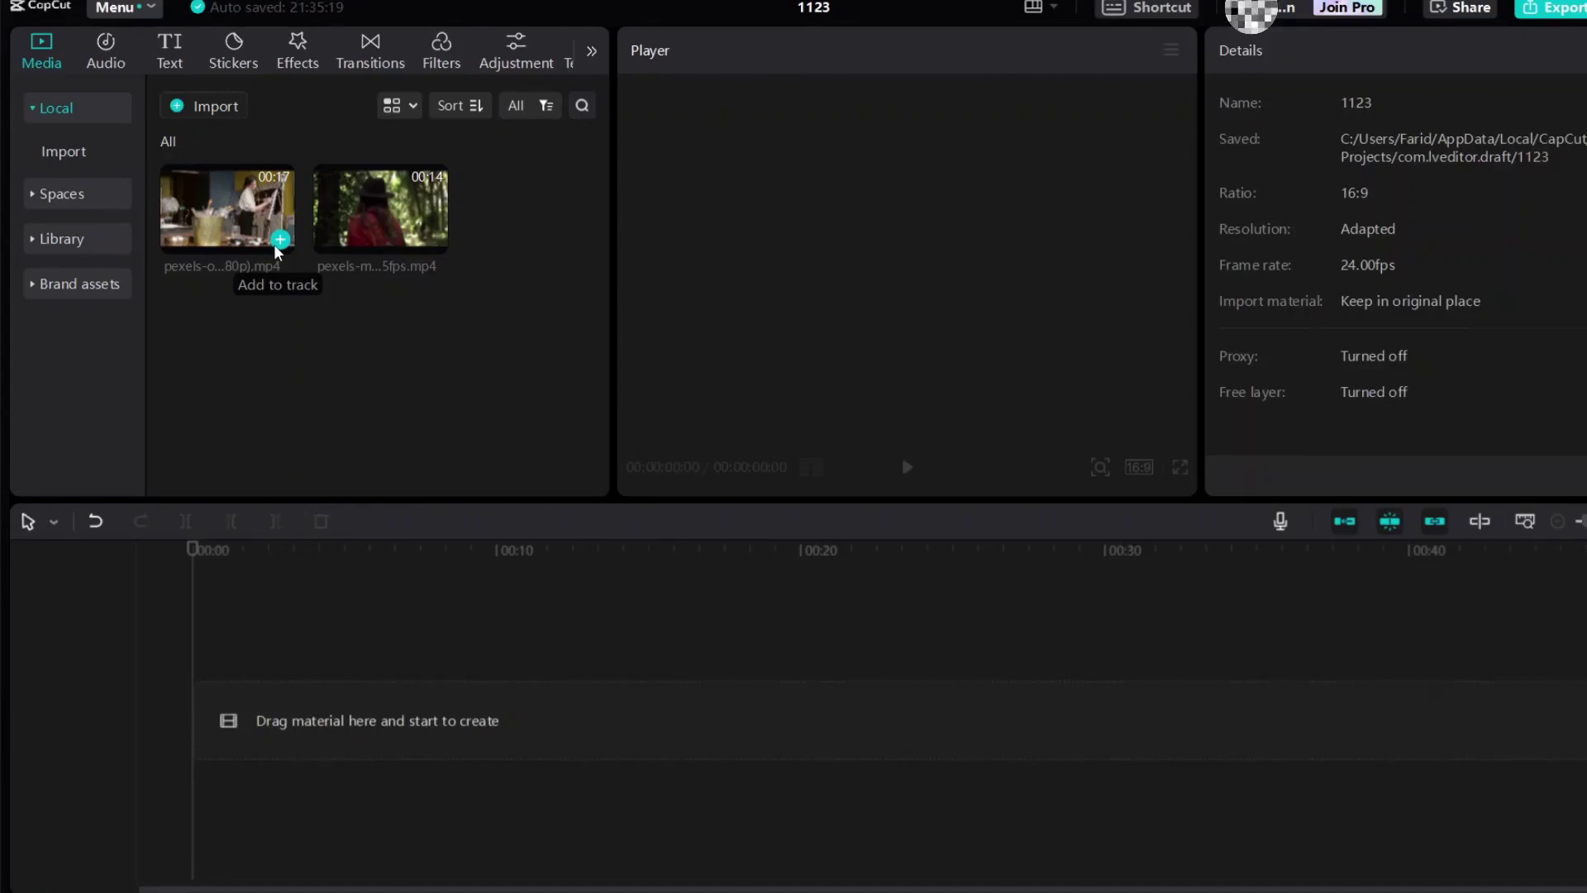
# Step: Add the pexels-olia painter clip to the timeline as the first clip
pyautogui.click(282, 240)
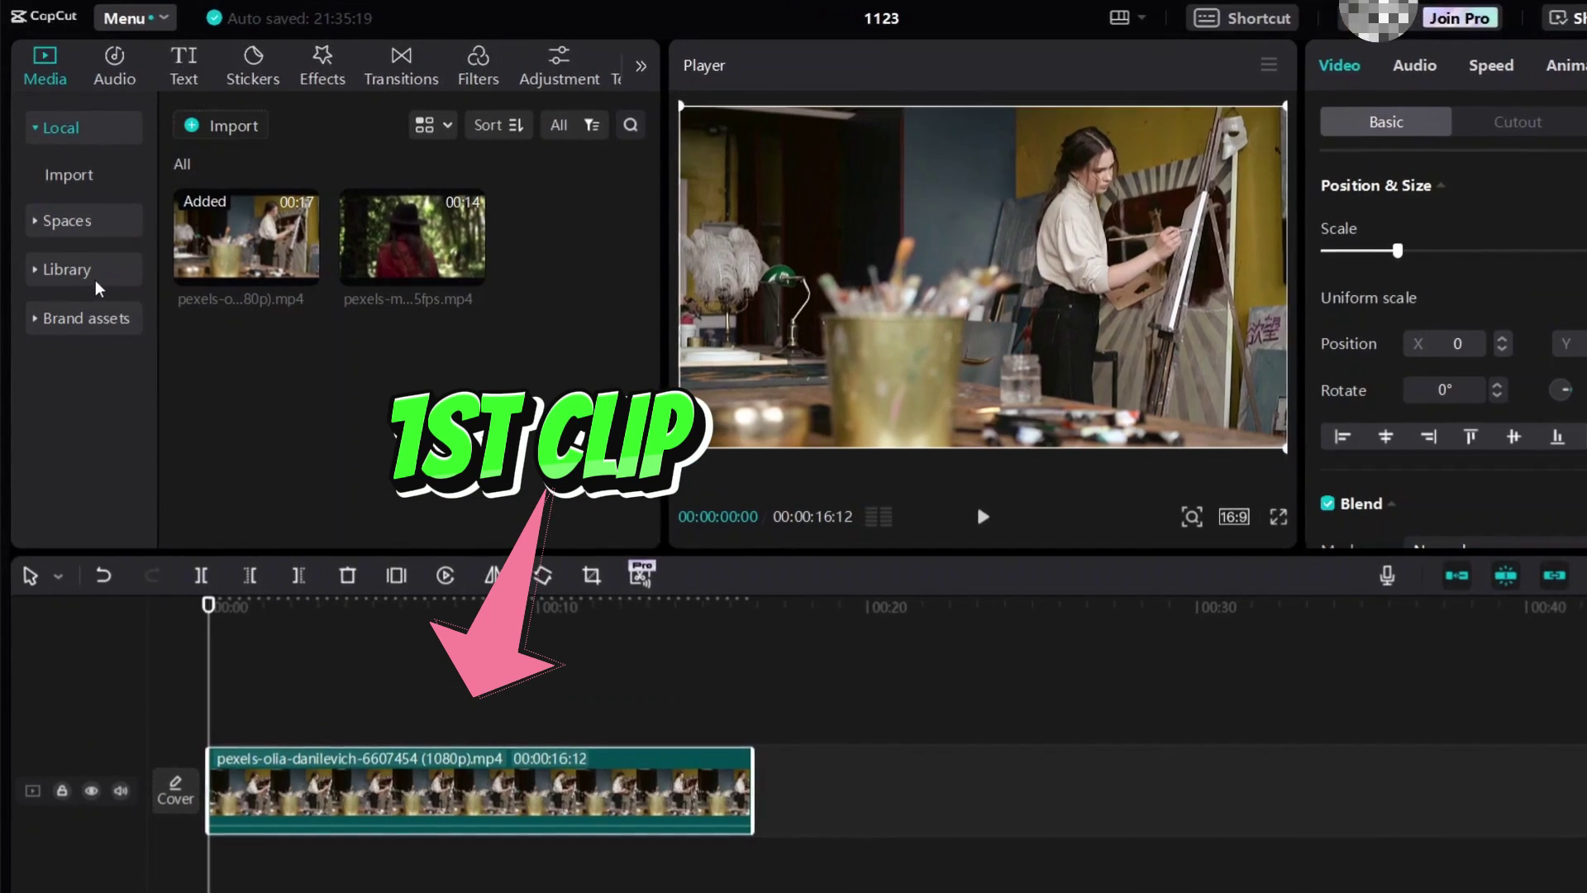
# Step: Drag the crumpled paper clip from Library > Green Screen onto a track above the painter clip
pyautogui.click(39, 267)
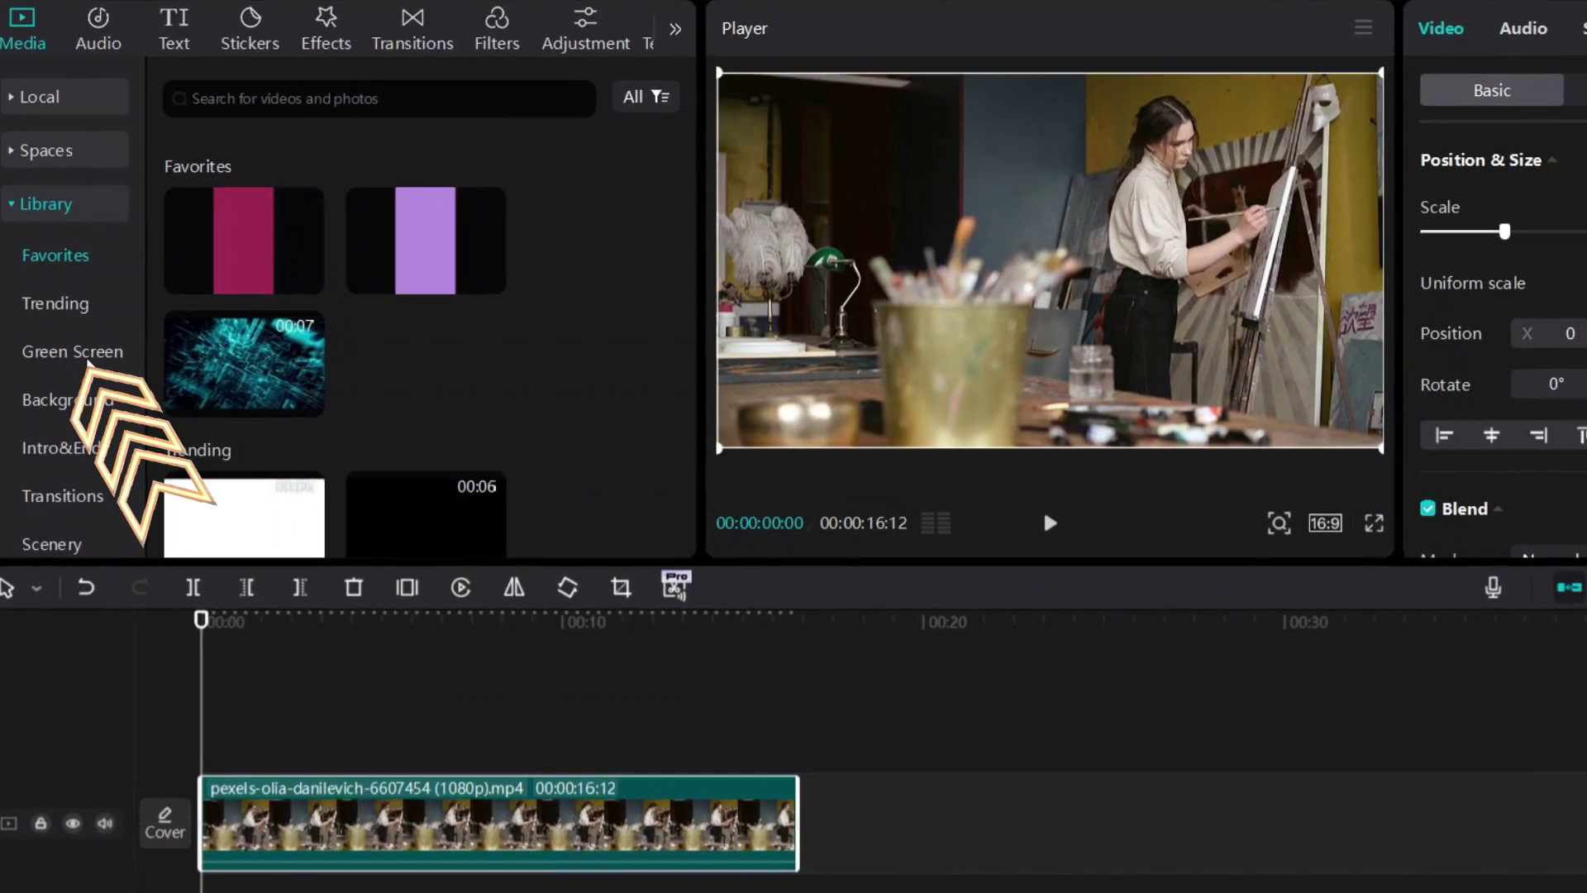
pyautogui.click(96, 361)
pyautogui.scroll(-3, 479, 425)
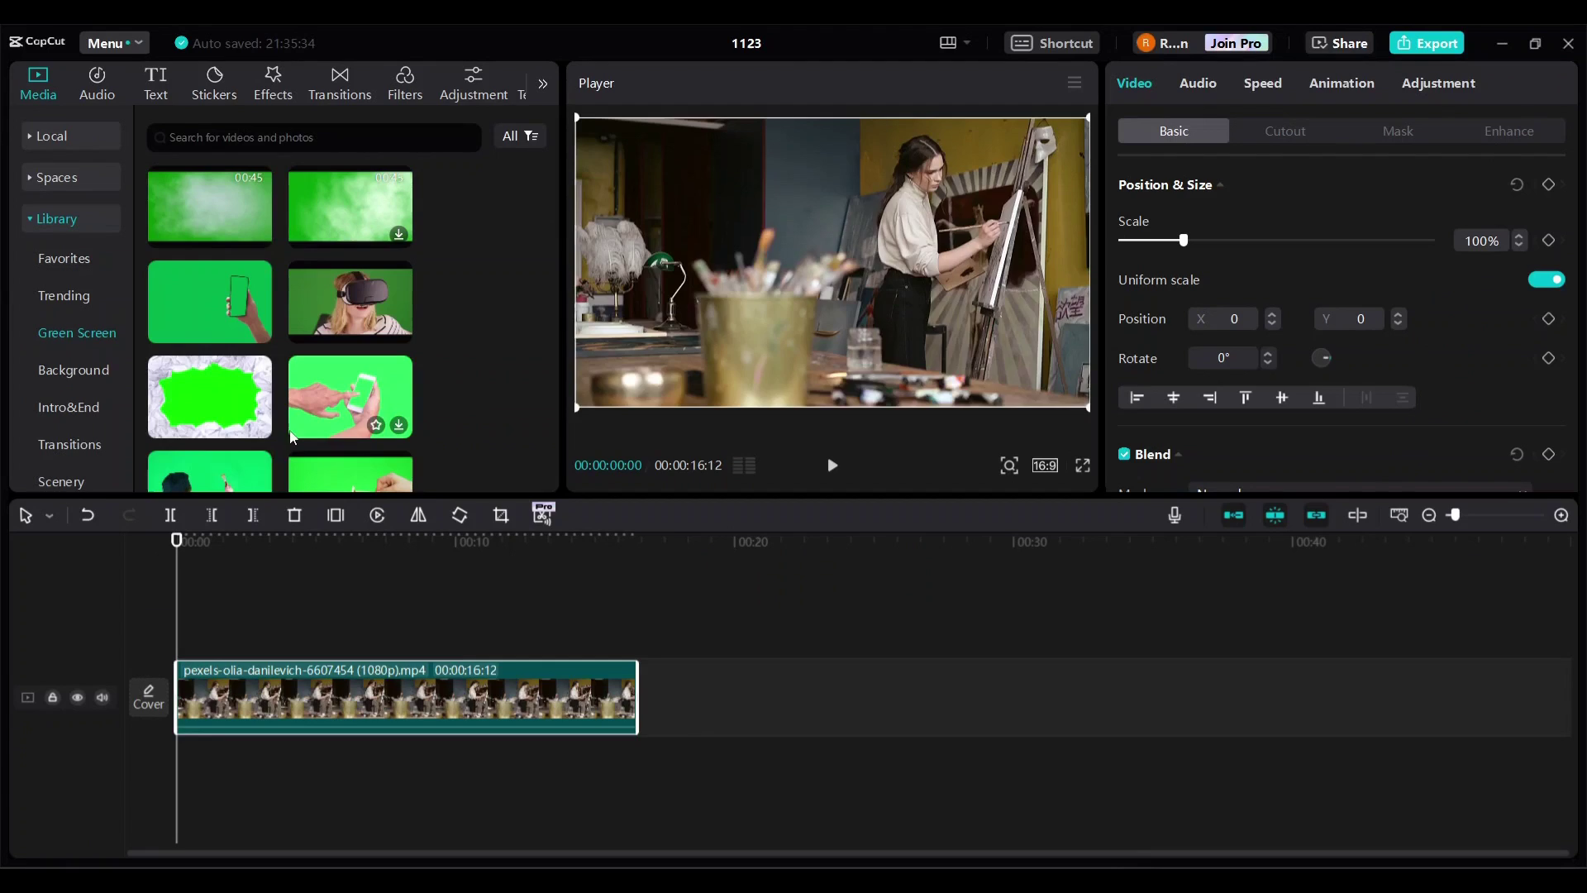
pyautogui.moveTo(209, 397)
pyautogui.mouseDown()
pyautogui.moveTo(248, 716)
pyautogui.moveTo(627, 643)
pyautogui.moveTo(599, 644)
pyautogui.mouseUp()
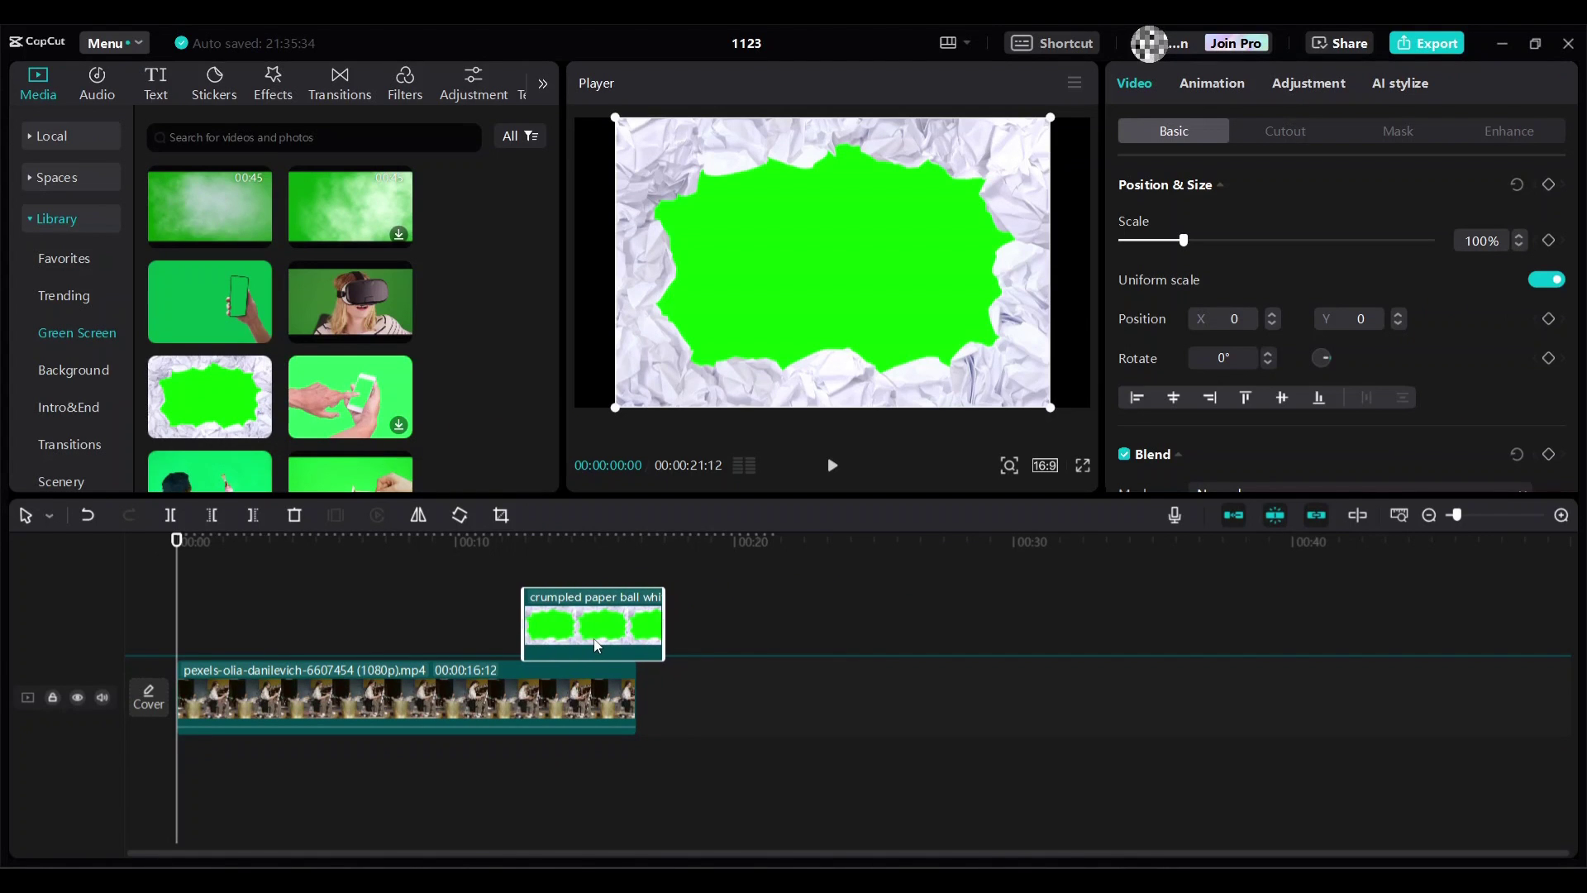
# Step: End the paper overlay with the painter clip, scale it to 119%, and export the video
pyautogui.moveTo(600, 644); pyautogui.dragTo(566, 639)
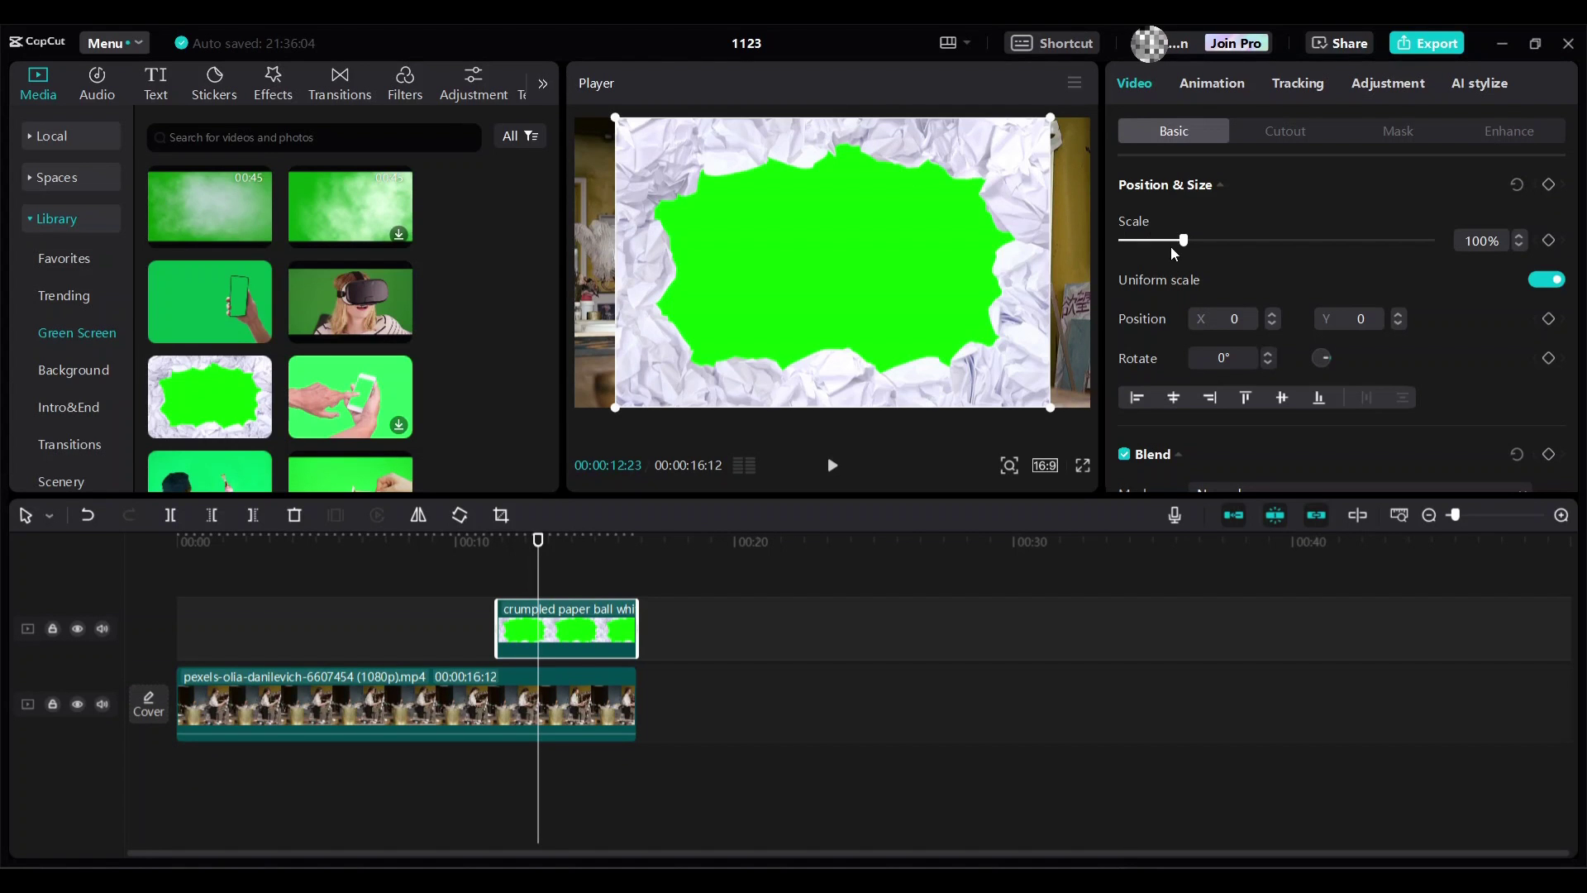
pyautogui.moveTo(1185, 242); pyautogui.dragTo(1195, 242)
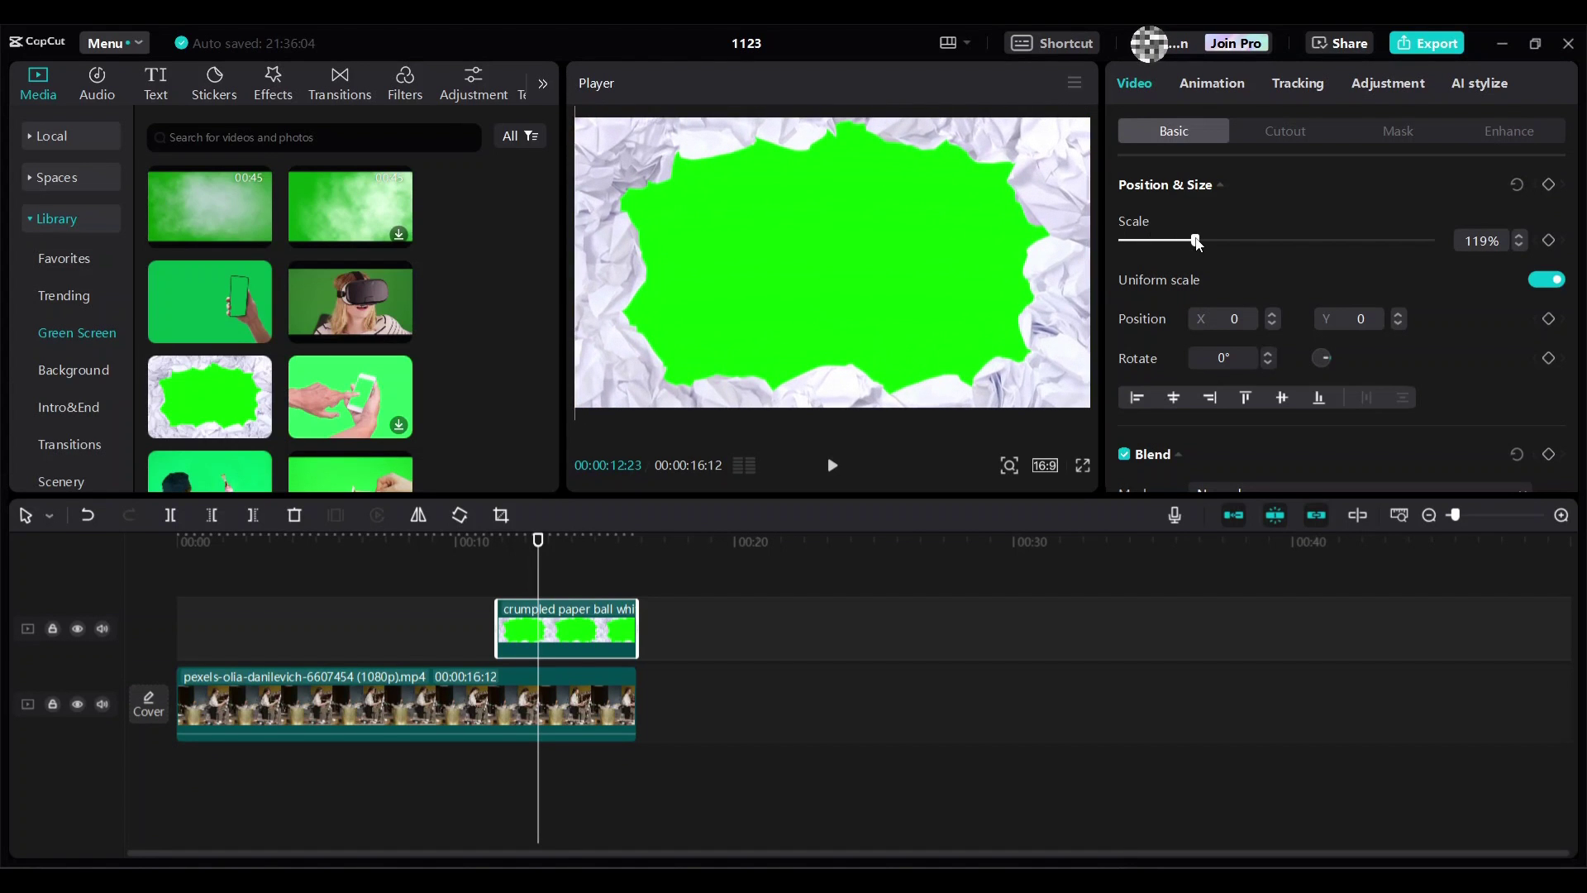
pyautogui.scroll(-5, 1336, 427)
pyautogui.scroll(-2, 1336, 427)
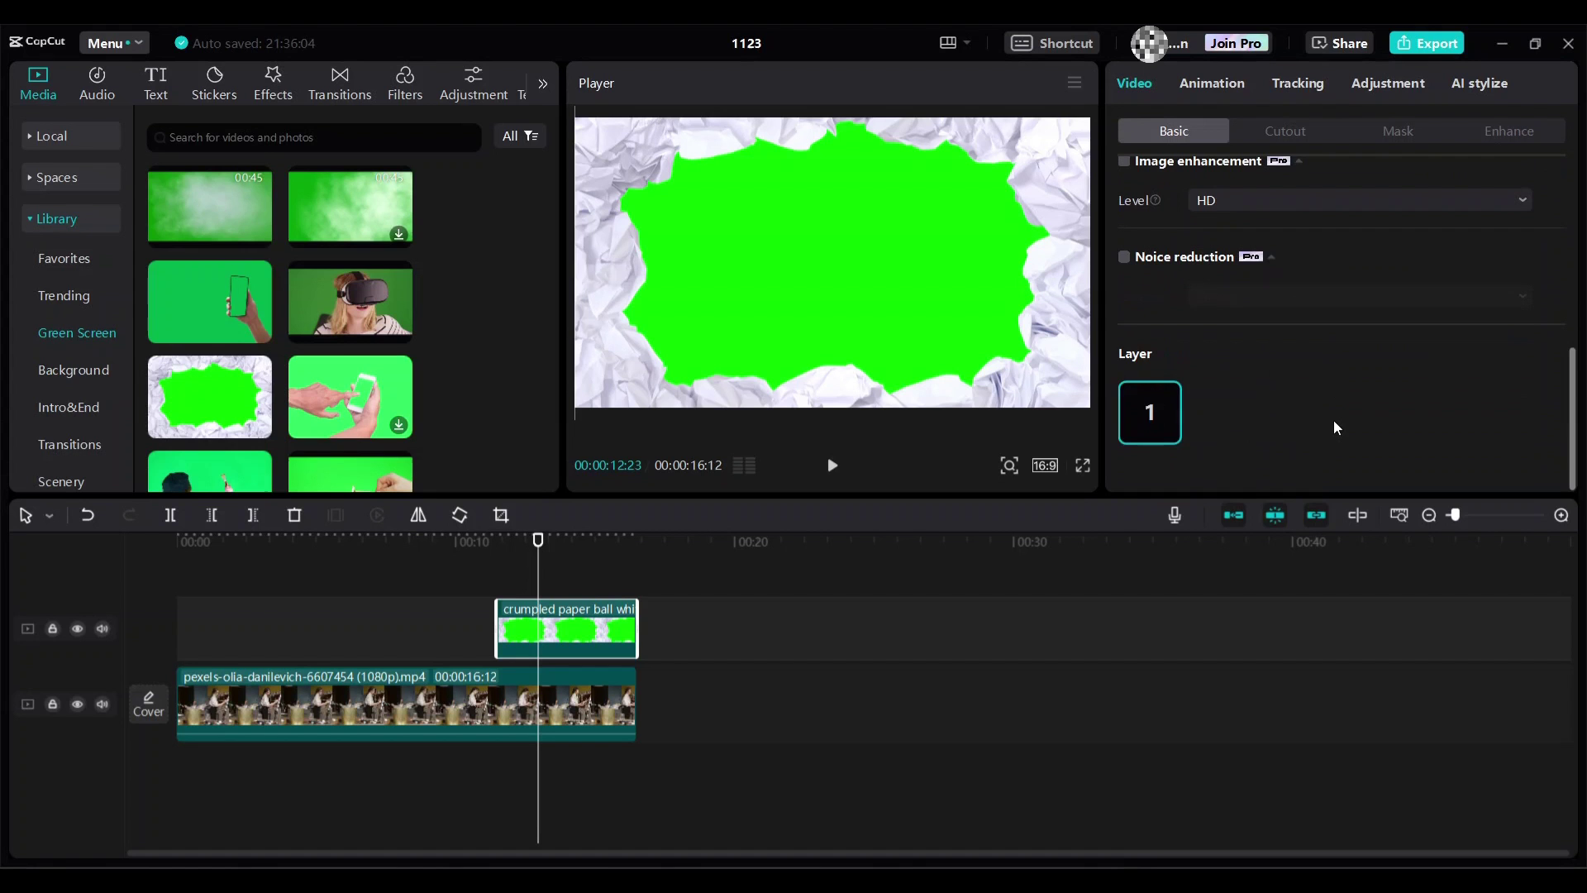
pyautogui.scroll(4, 1335, 426)
pyautogui.scroll(3, 1336, 427)
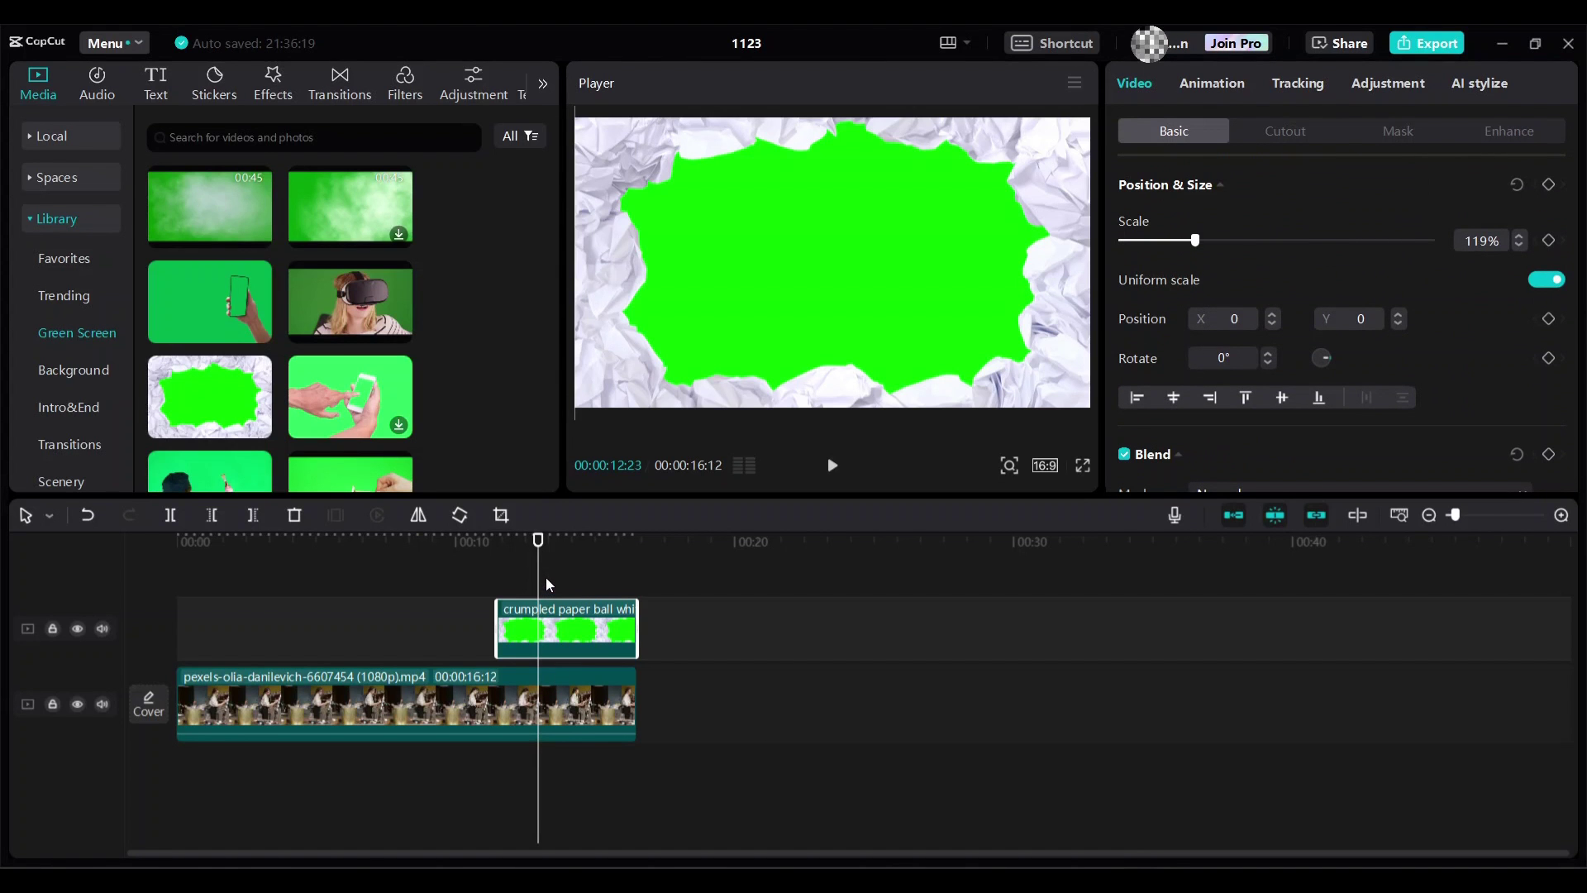
pyautogui.moveTo(538, 585)
pyautogui.mouseDown()
pyautogui.moveTo(177, 583)
pyautogui.moveTo(648, 580)
pyautogui.mouseUp()
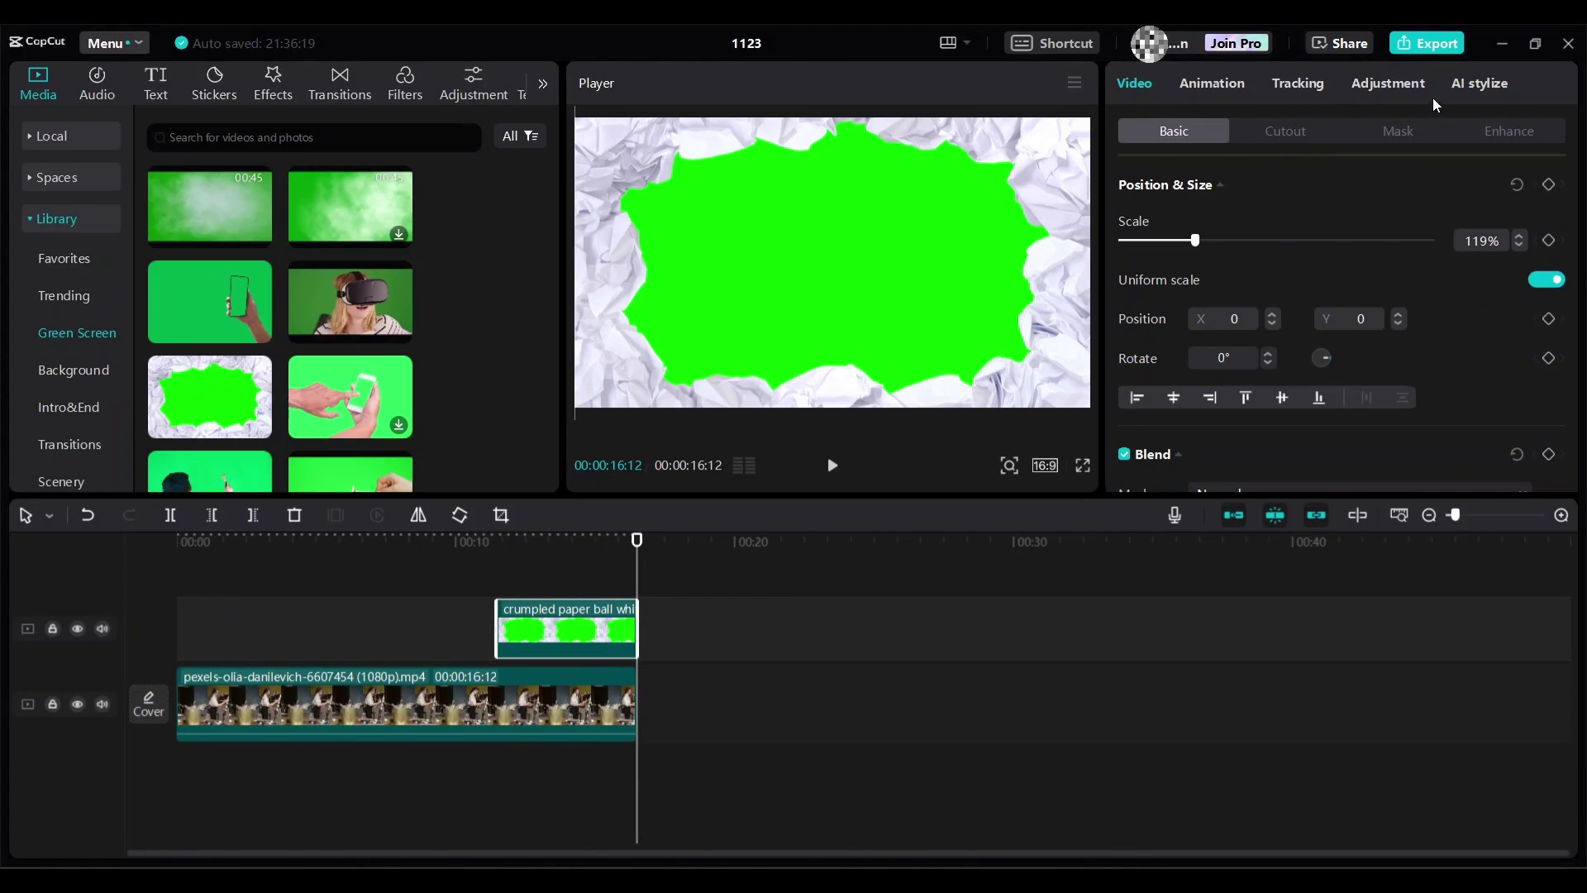
pyautogui.click(1439, 47)
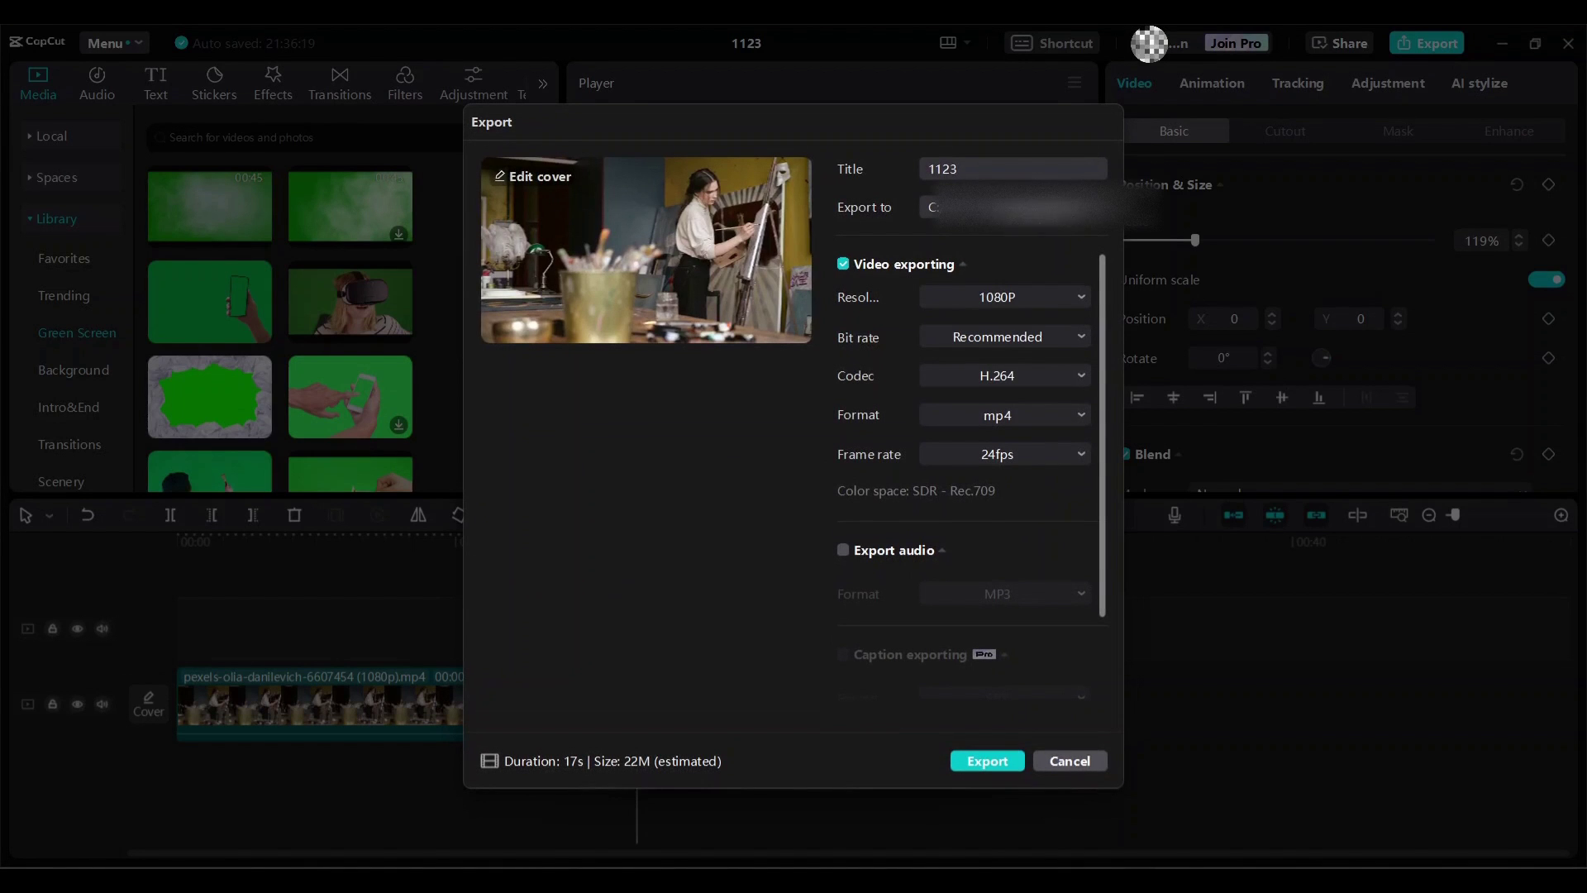
pyautogui.click(988, 766)
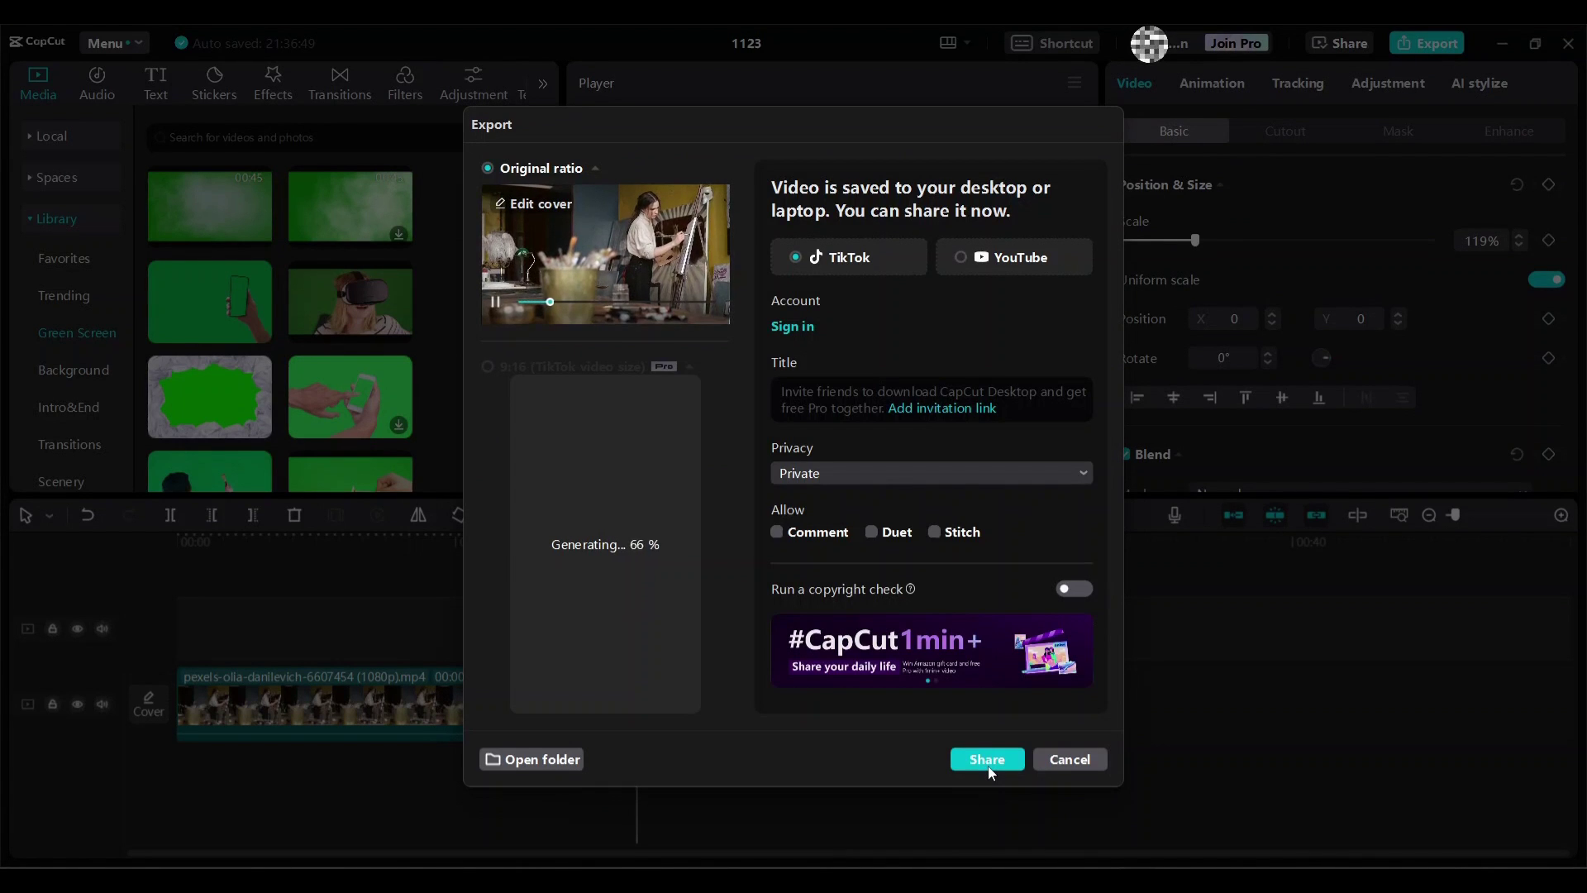
# Step: Close the export window, delete all timeline clips, and import 1123.mp4 into media
pyautogui.click(1069, 759)
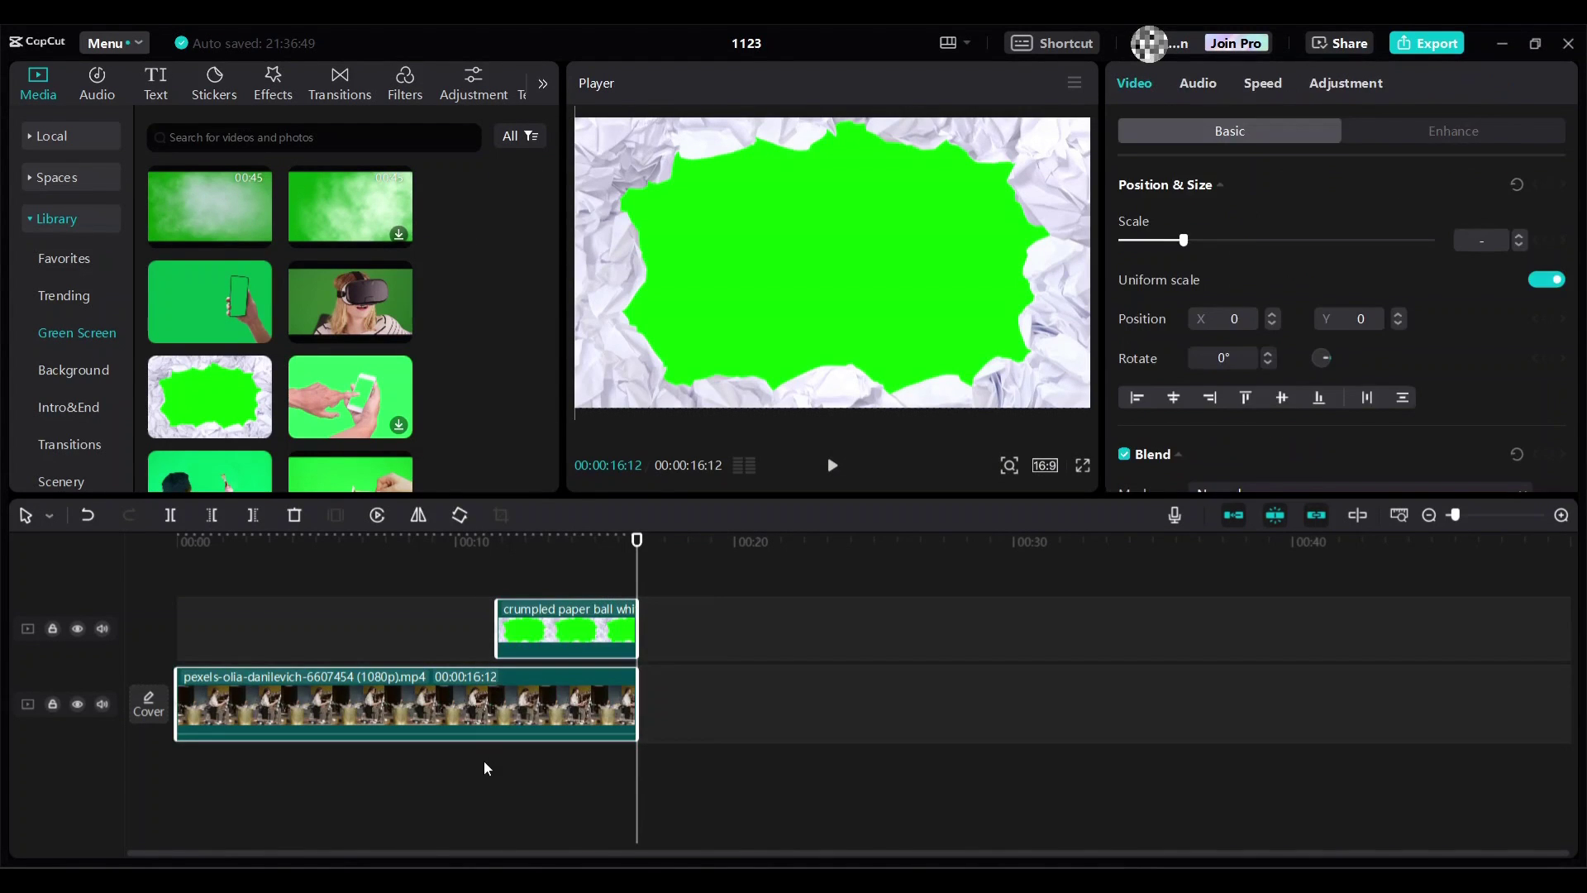
pyautogui.hotkey('ctrl', 'a')
pyautogui.press('Delete')
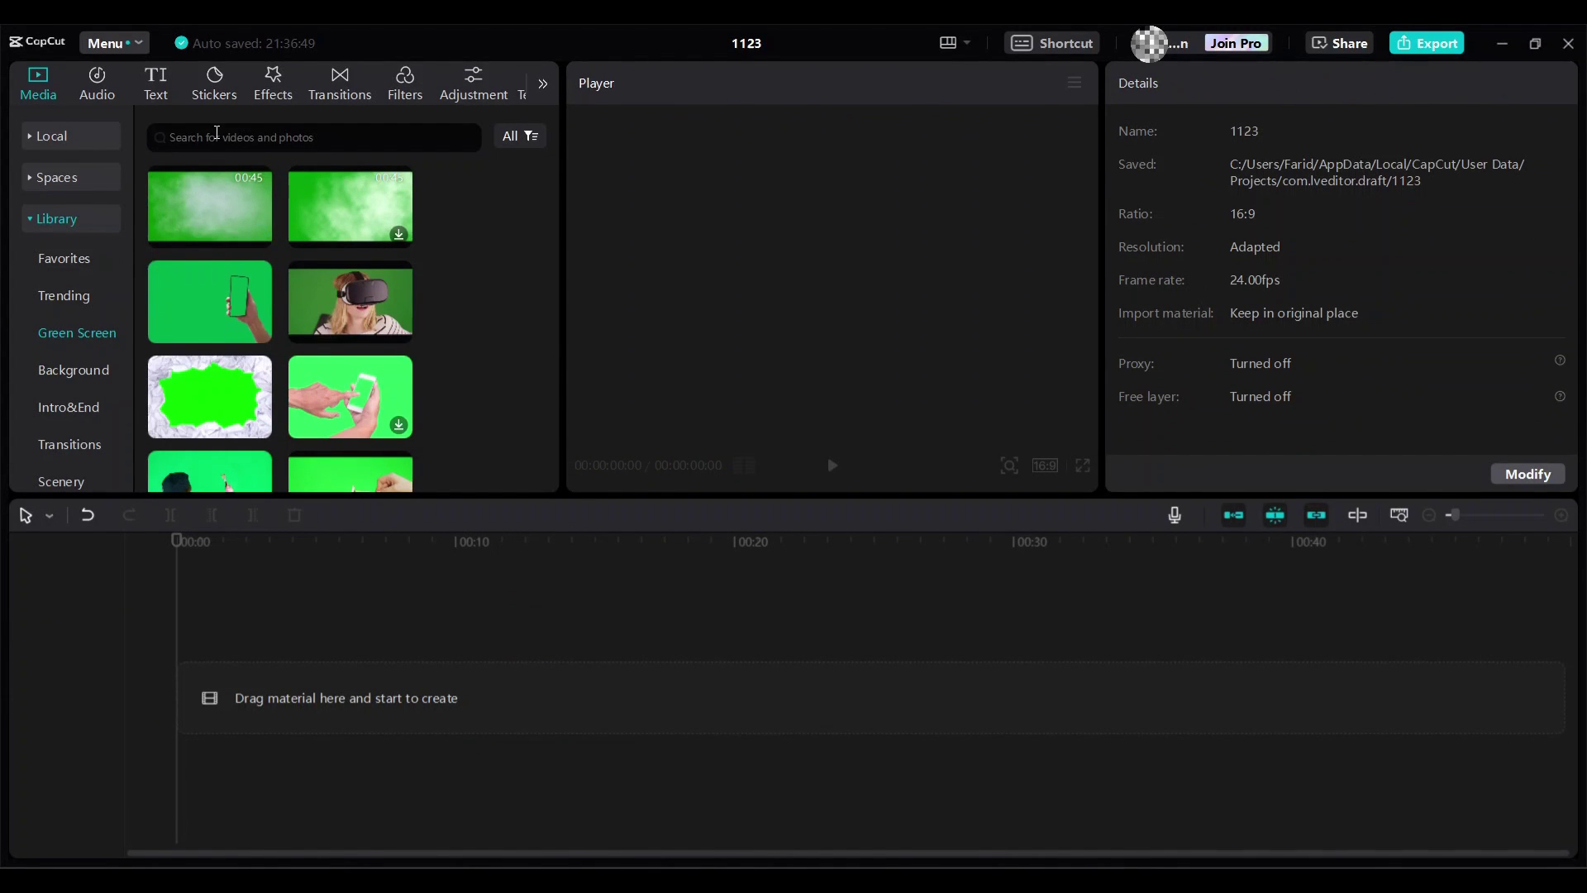
pyautogui.click(77, 142)
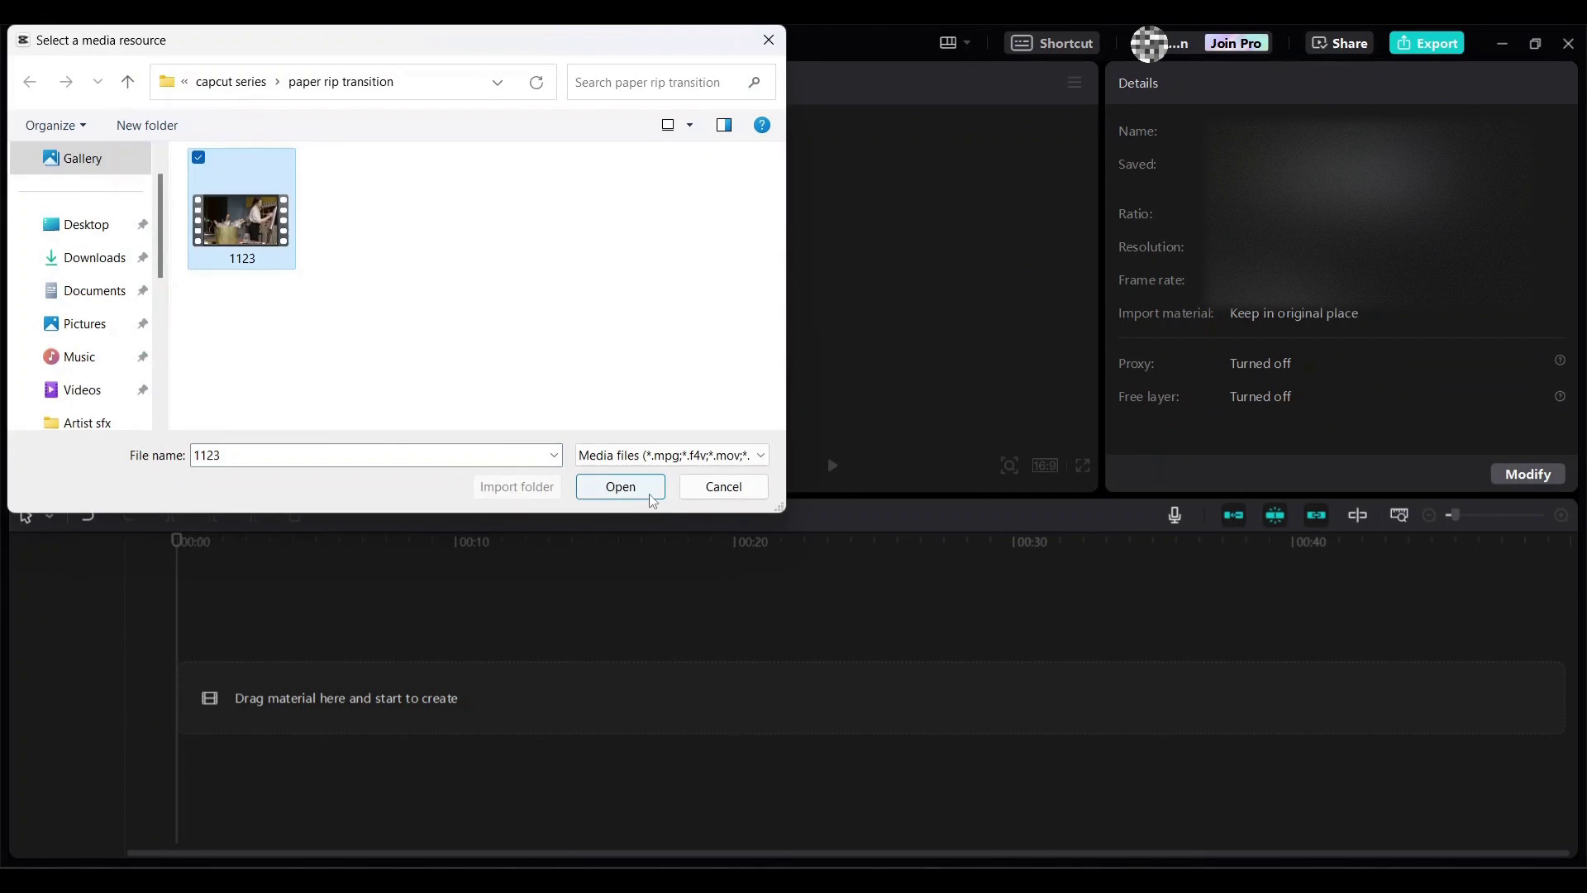
pyautogui.click(620, 487)
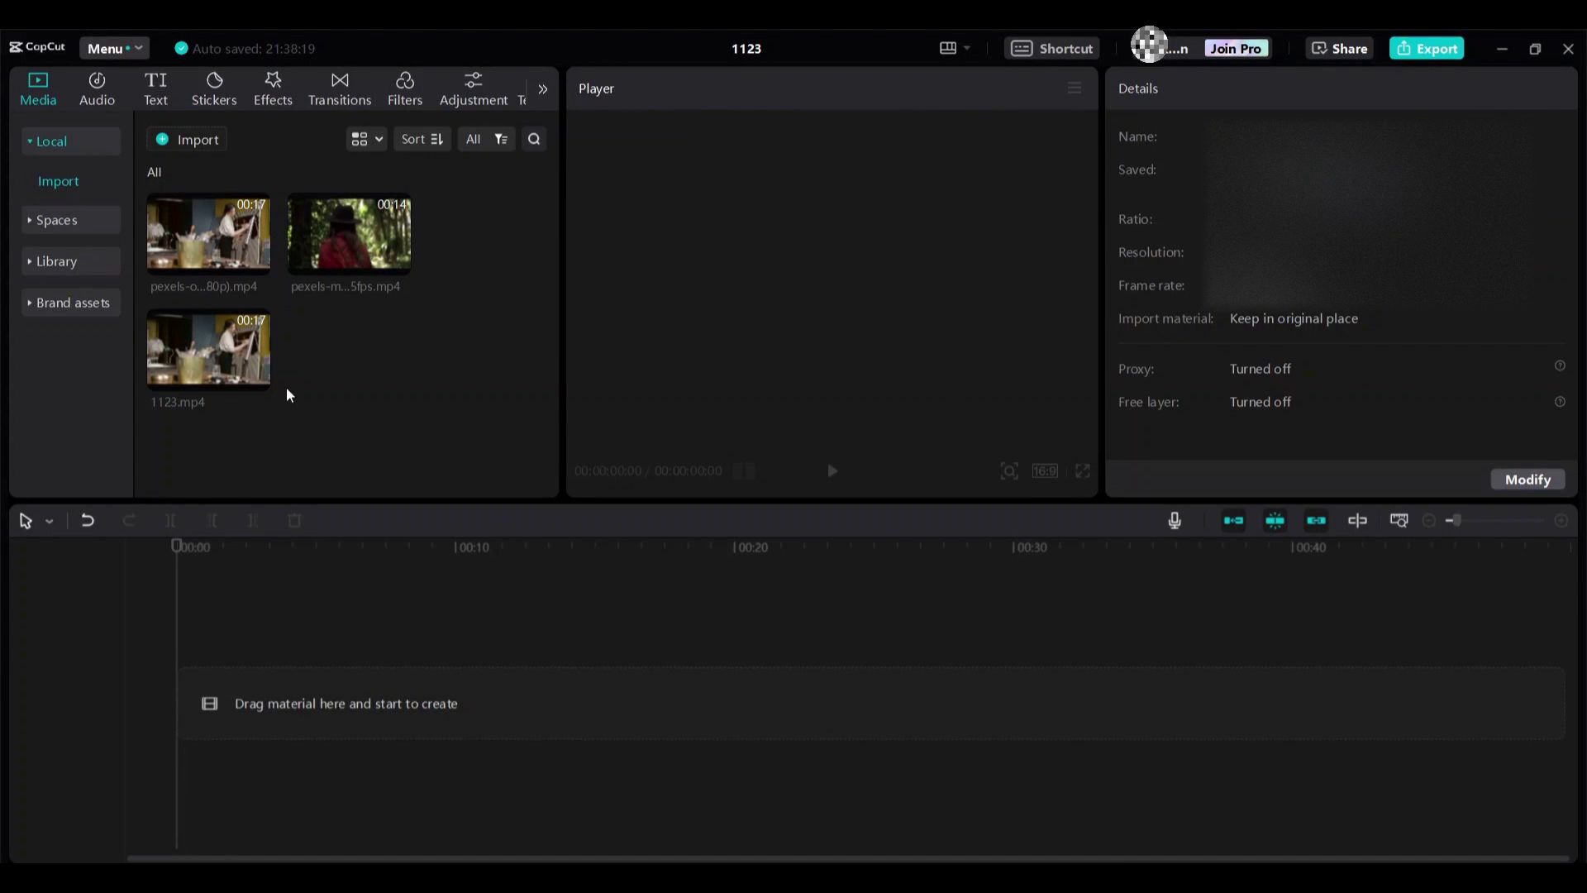
# Step: Add the pexels-olia clip and 1123.mp4, moving 1123.mp4 to a track above
pyautogui.click(258, 263)
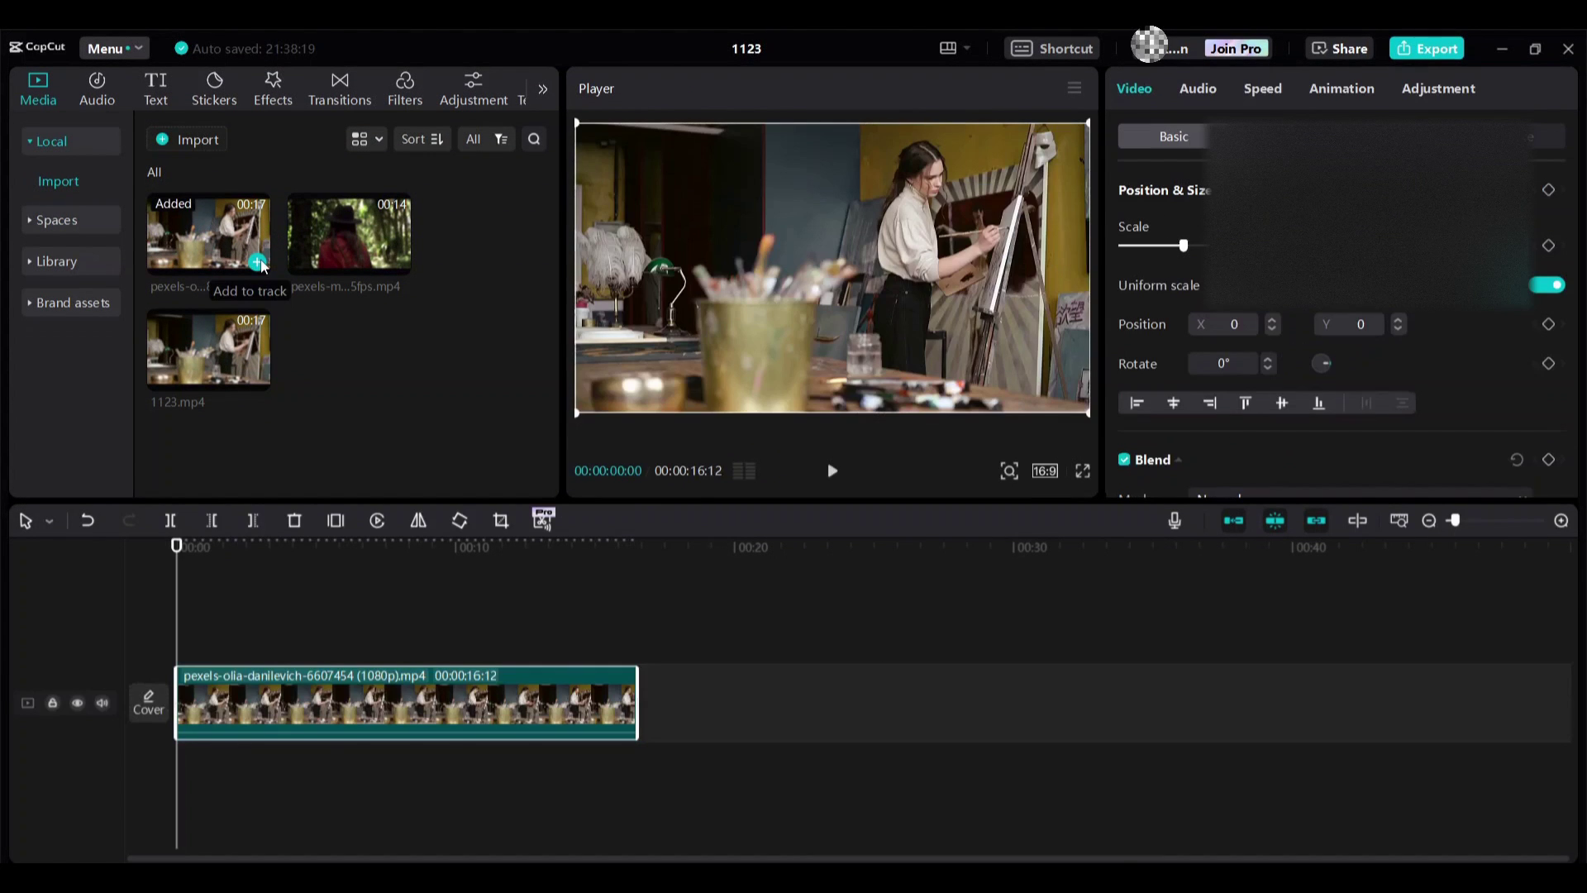
pyautogui.click(256, 379)
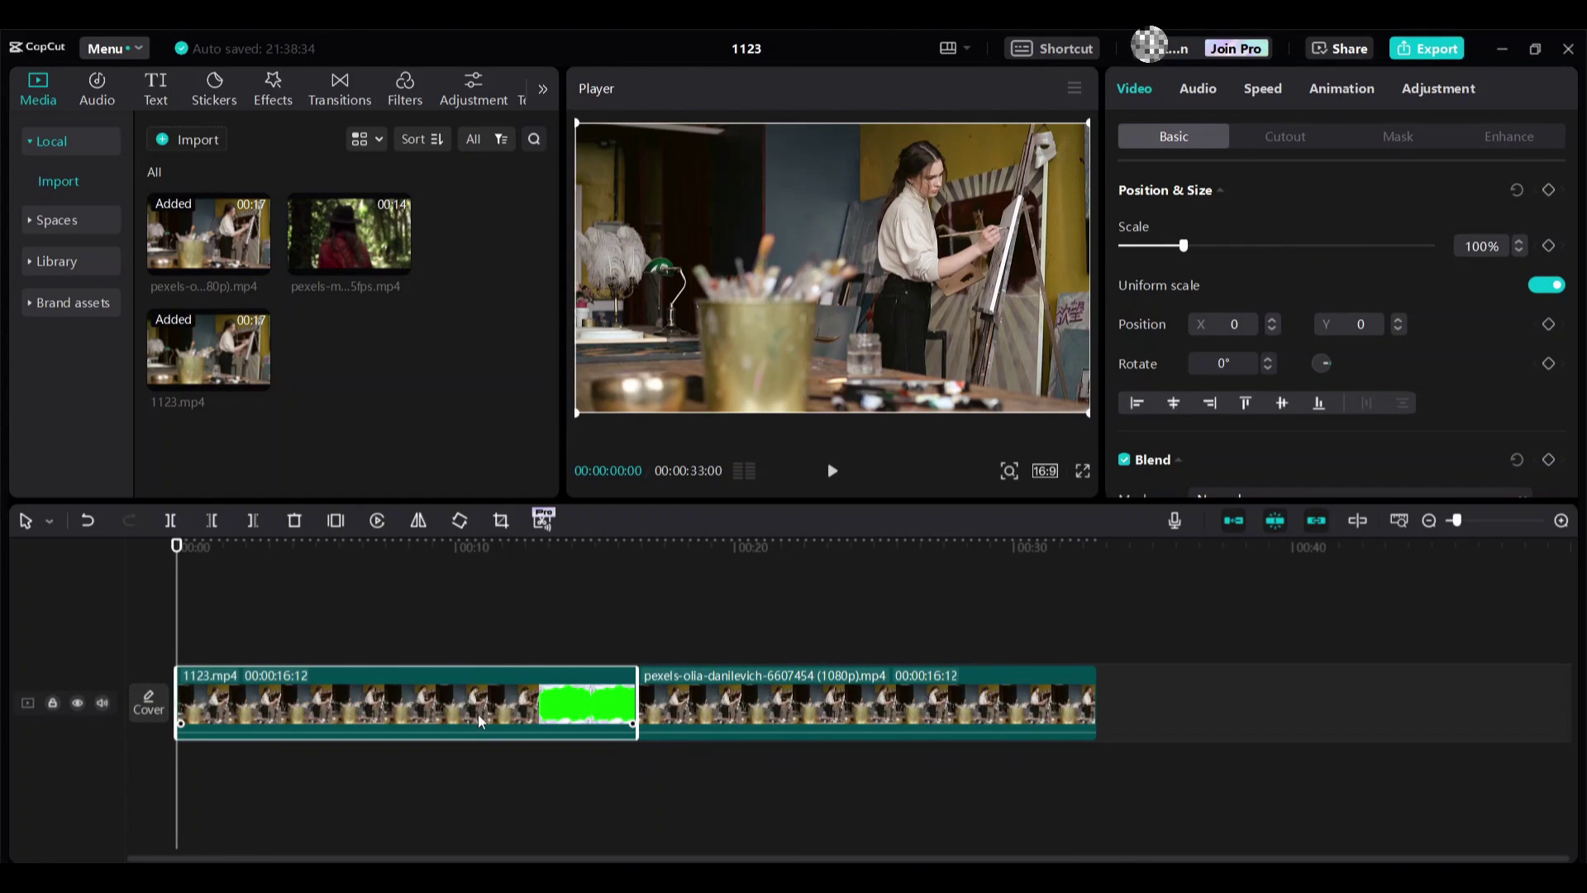
pyautogui.moveTo(478, 720); pyautogui.dragTo(486, 661)
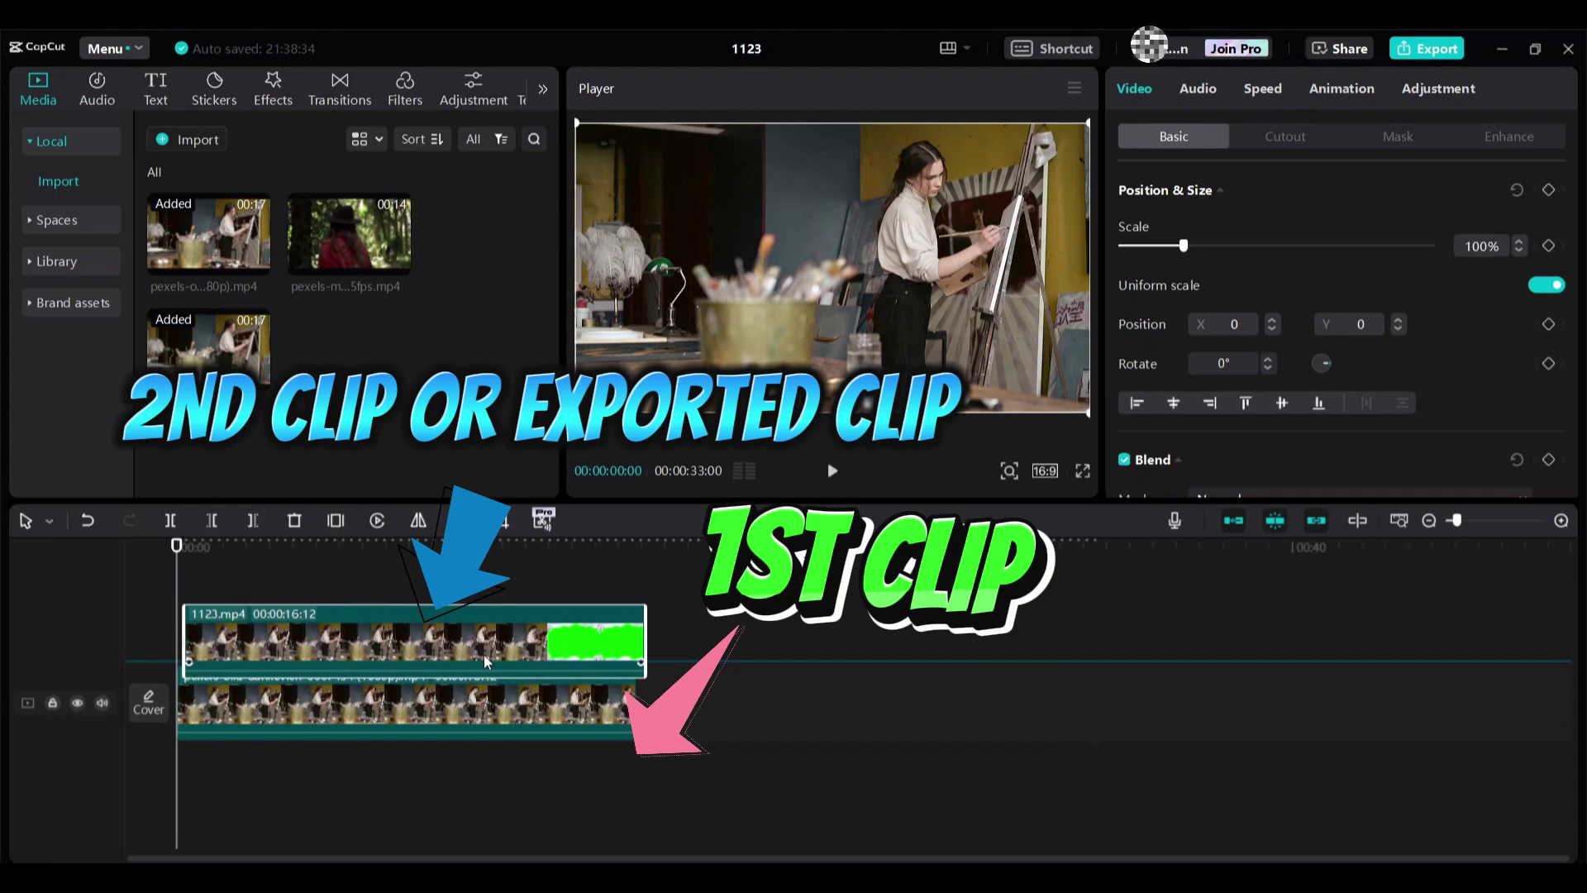
# Step: Append the pexels-mikhail forest clip and trim the painter clip to end at 12:20
pyautogui.click(399, 263)
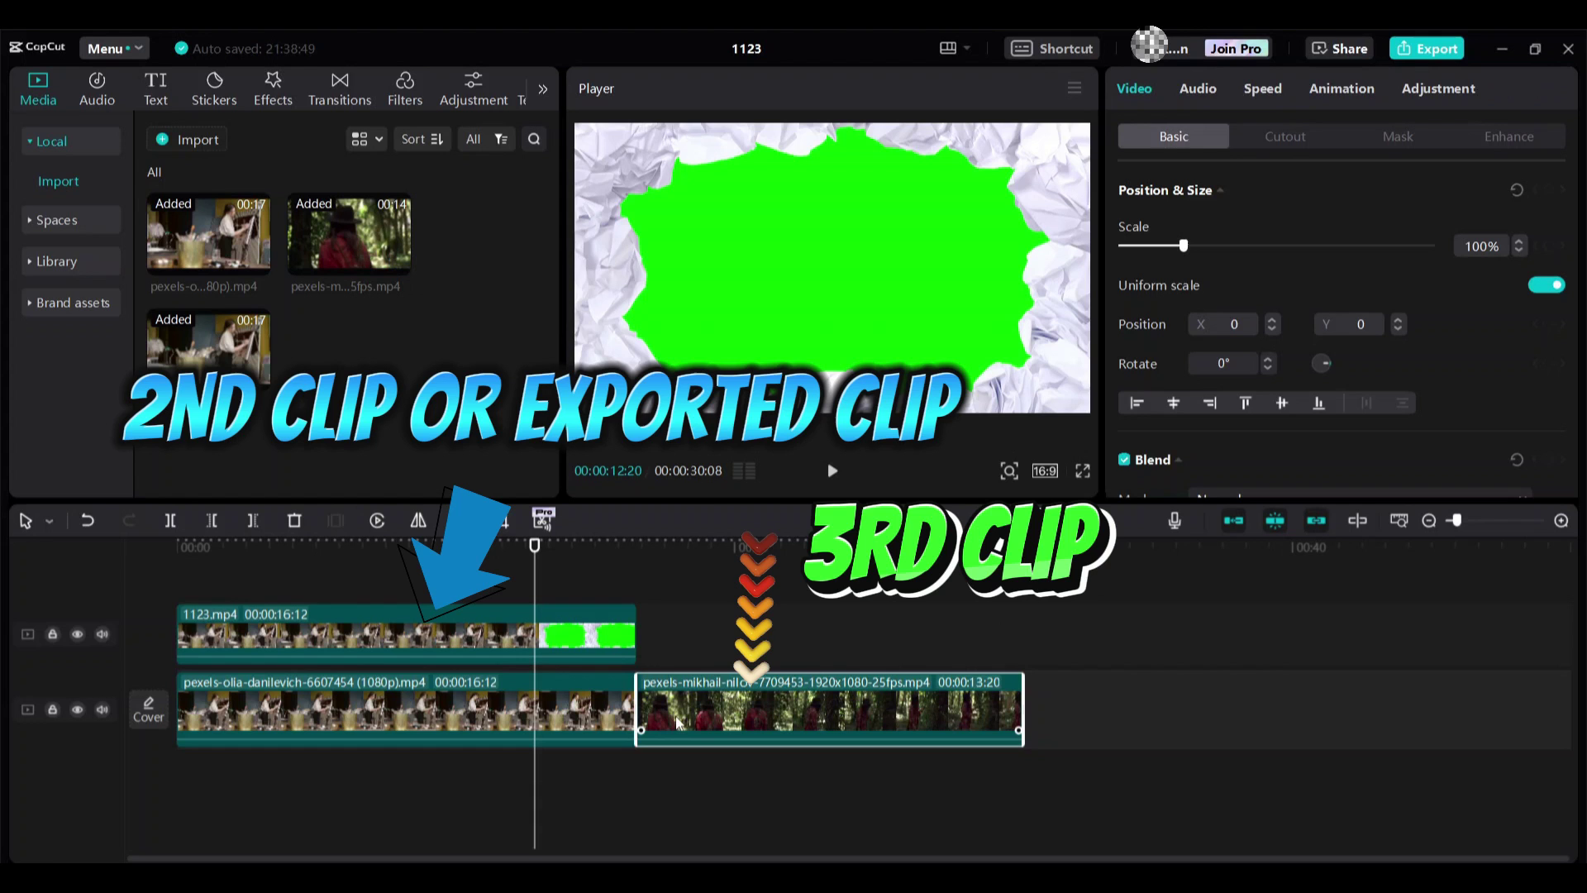
pyautogui.click(561, 719)
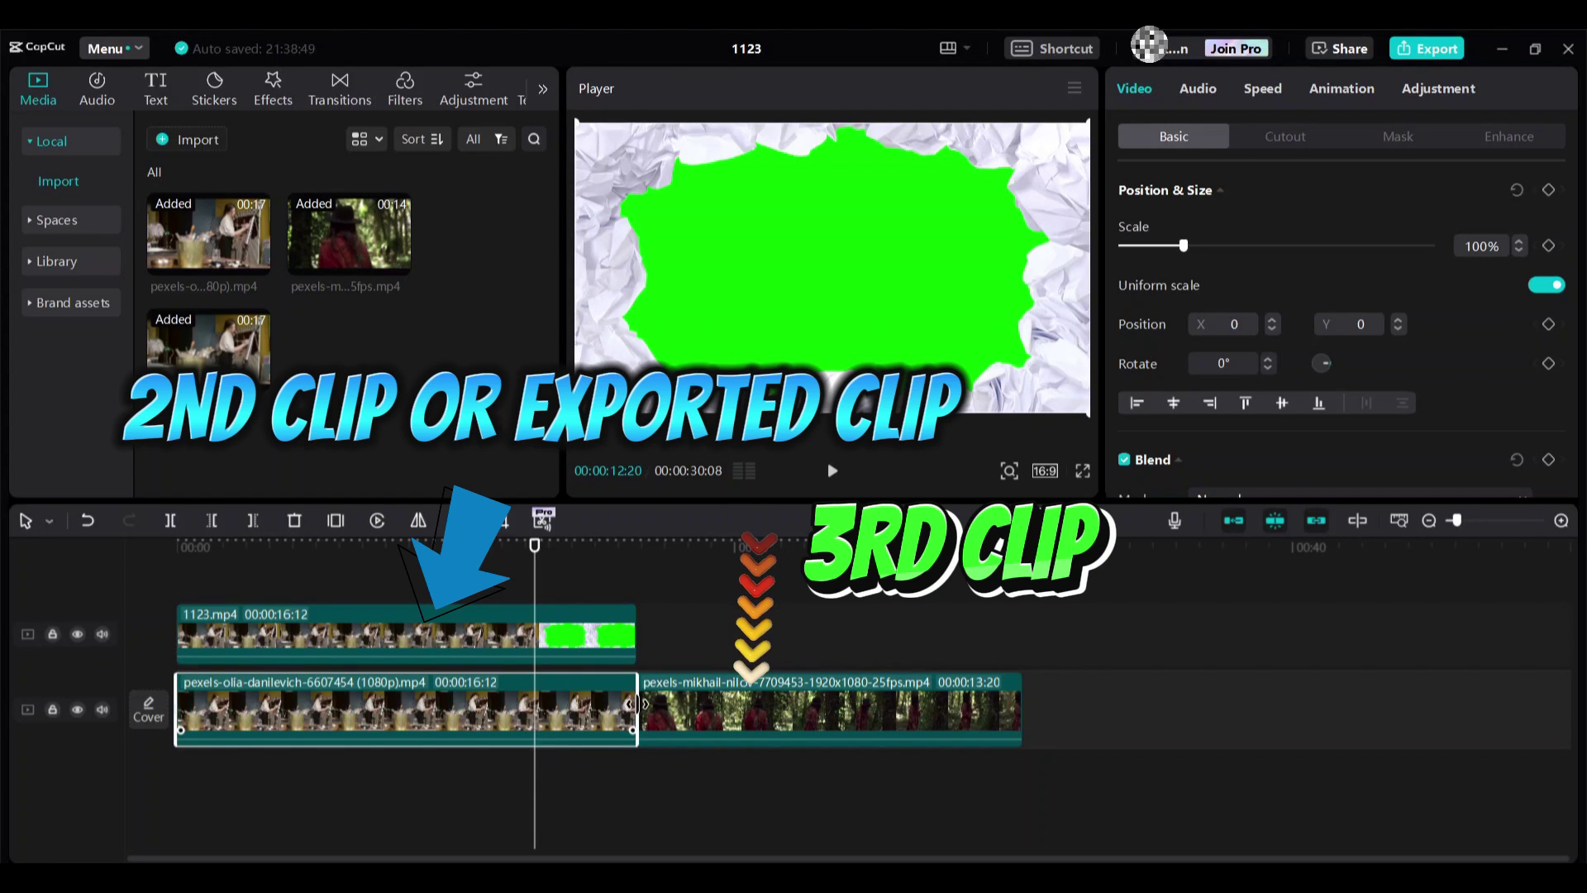
pyautogui.moveTo(633, 712); pyautogui.dragTo(532, 716)
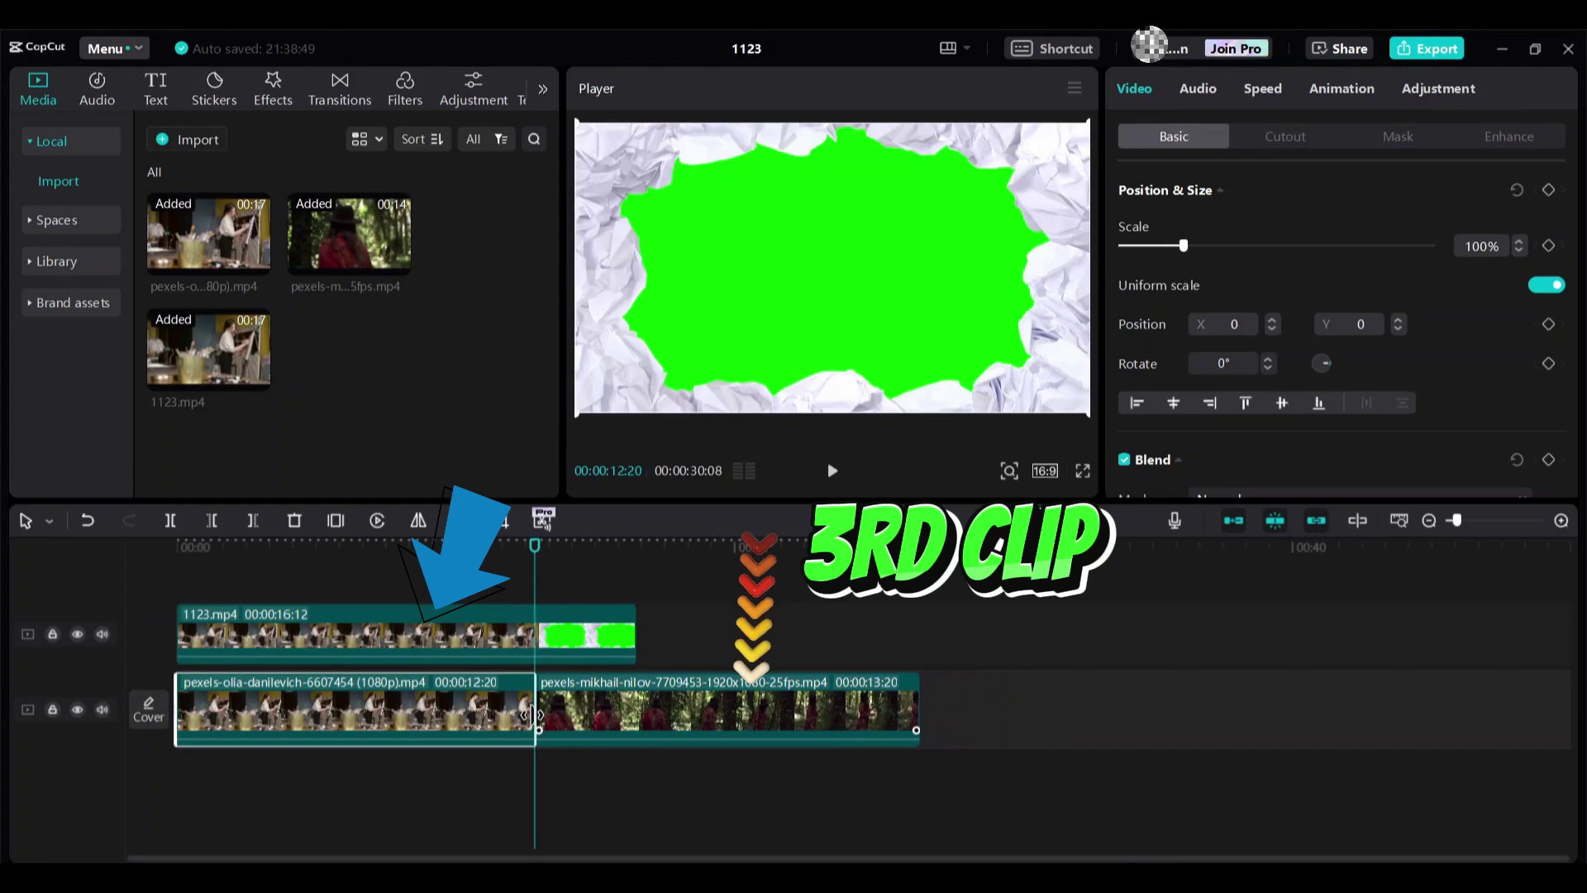
# Step: Enable Chroma key on the 1123.mp4 overlay, pick its green, and raise Strength
pyautogui.click(561, 634)
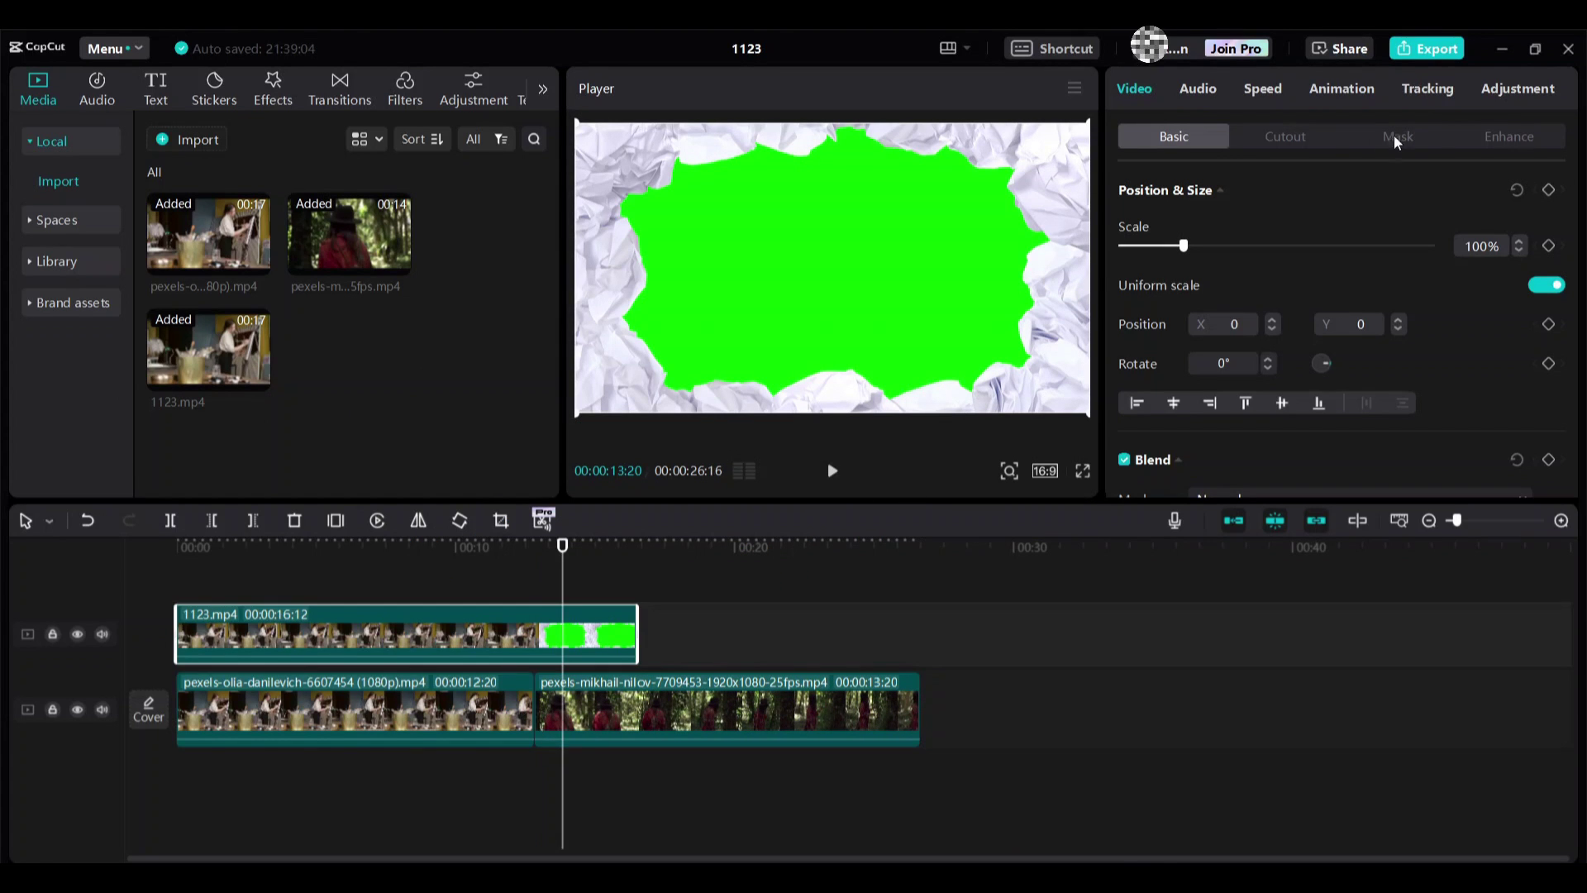
pyautogui.click(1317, 143)
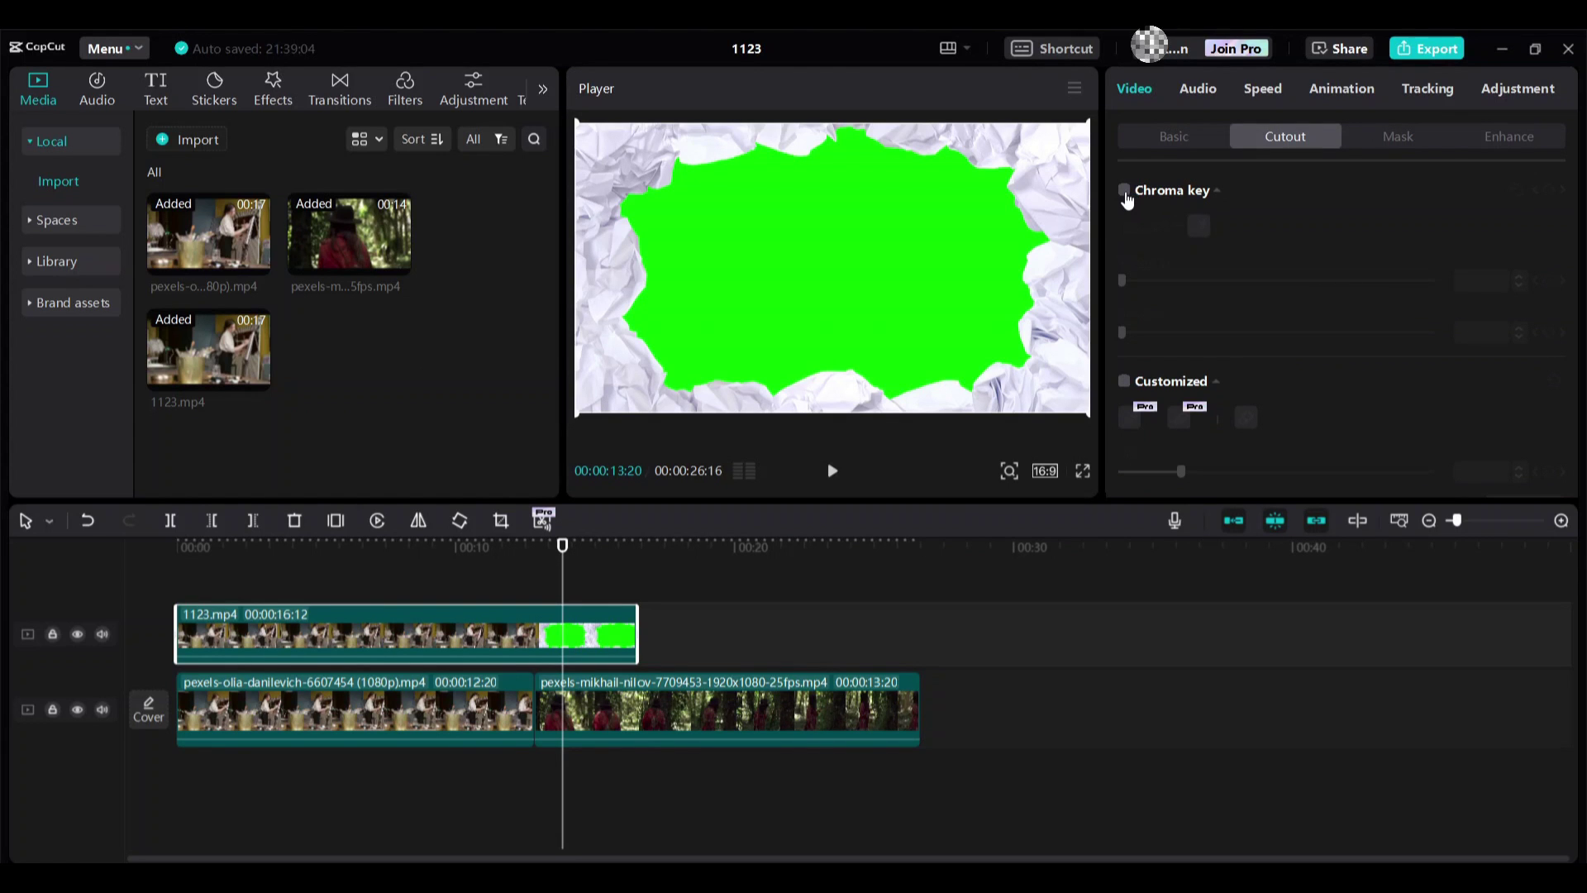
pyautogui.click(1125, 192)
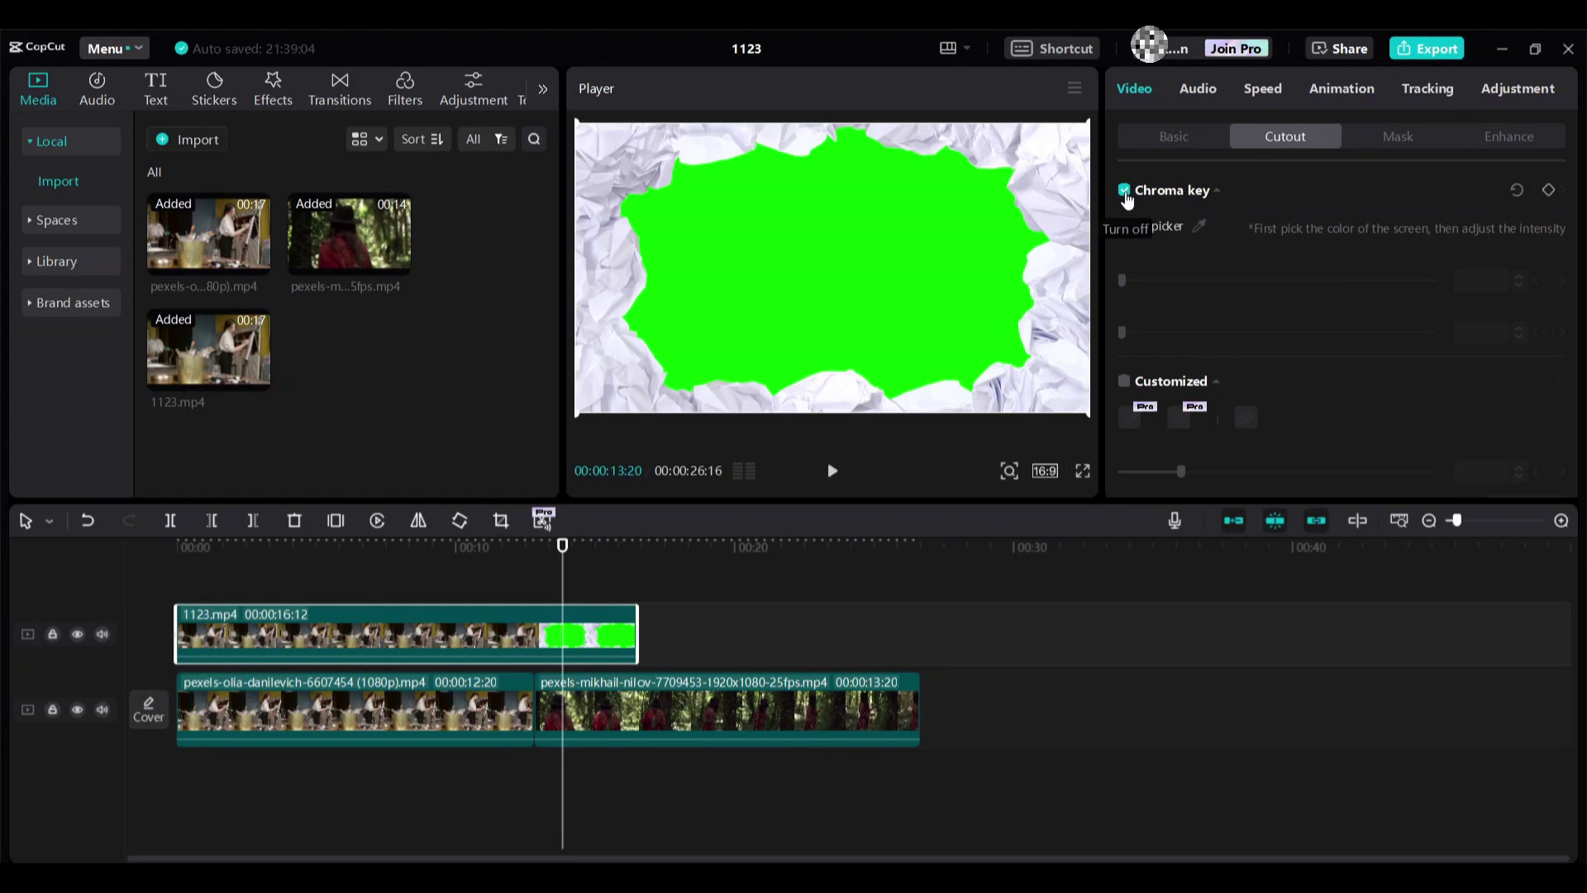
pyautogui.click(1199, 227)
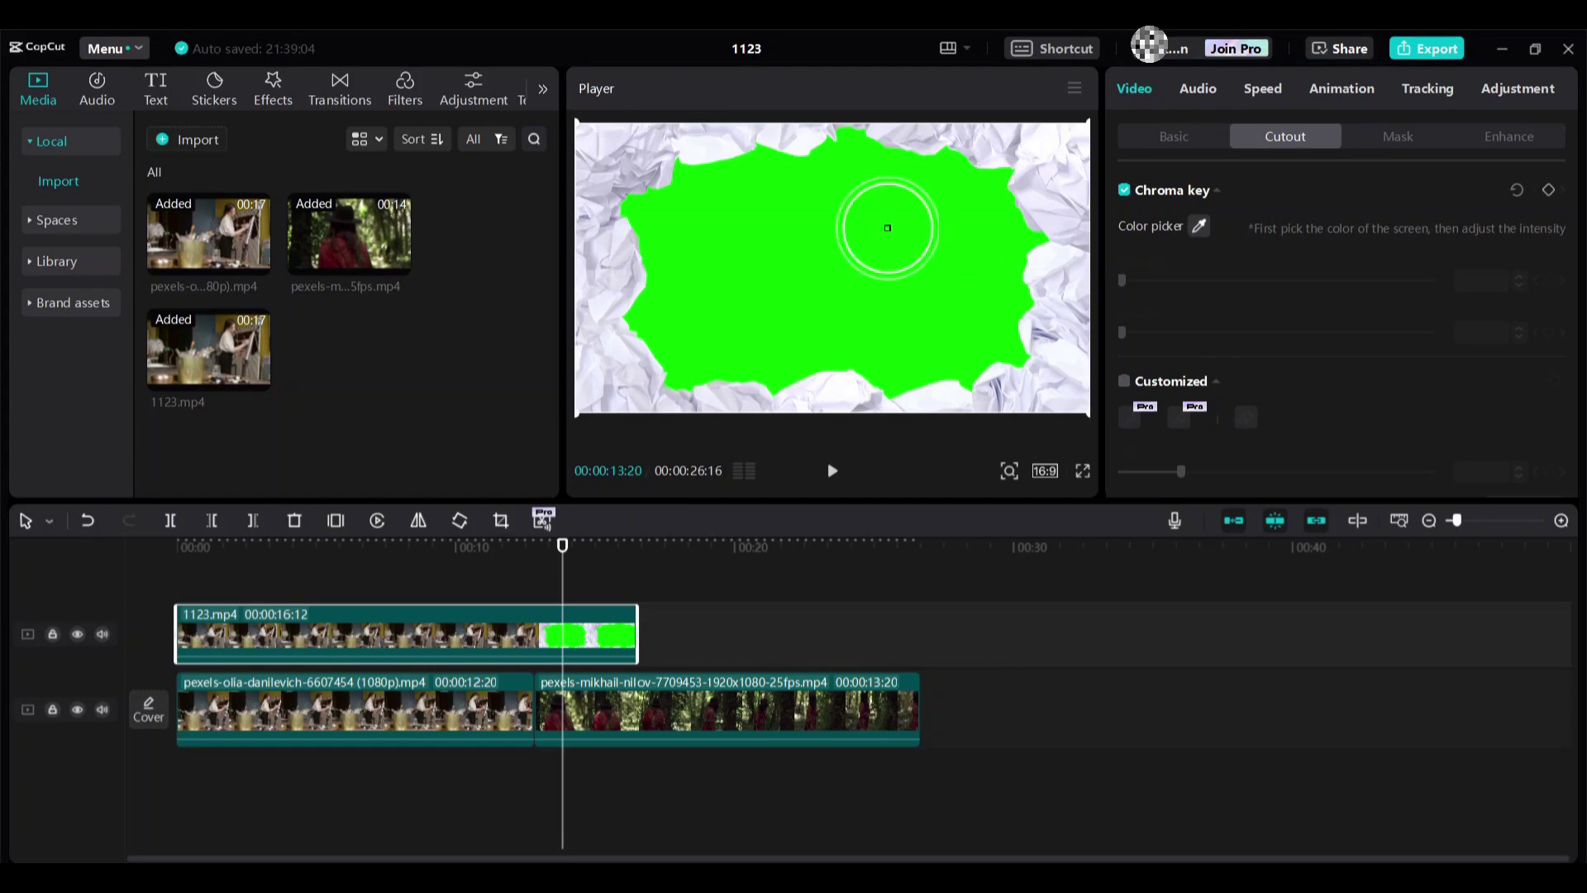
pyautogui.click(787, 261)
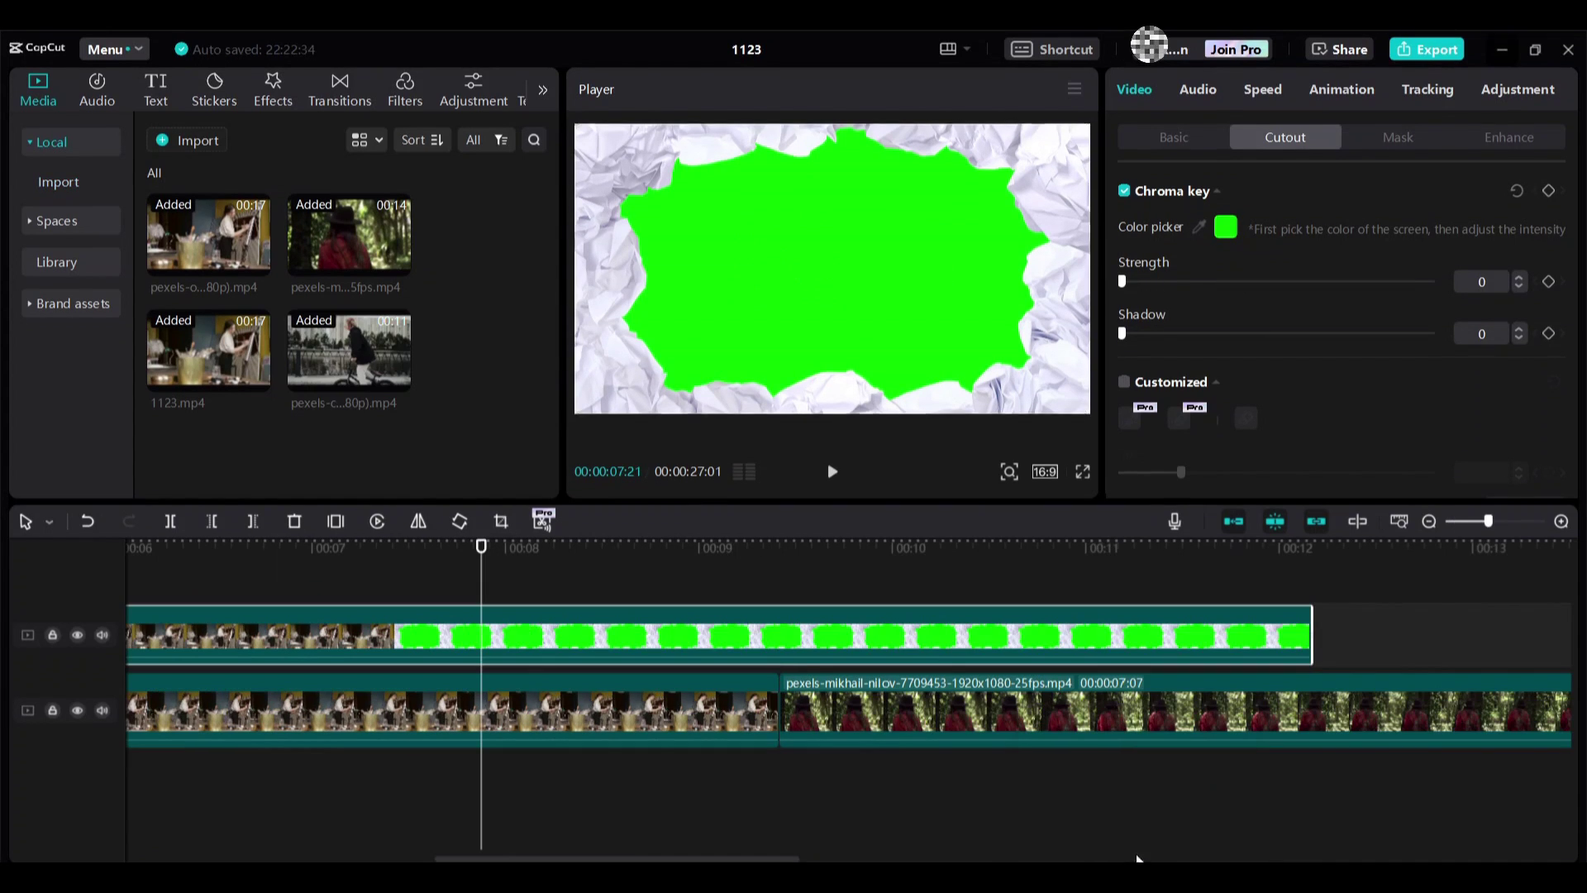
pyautogui.moveTo(1125, 283); pyautogui.dragTo(1425, 297)
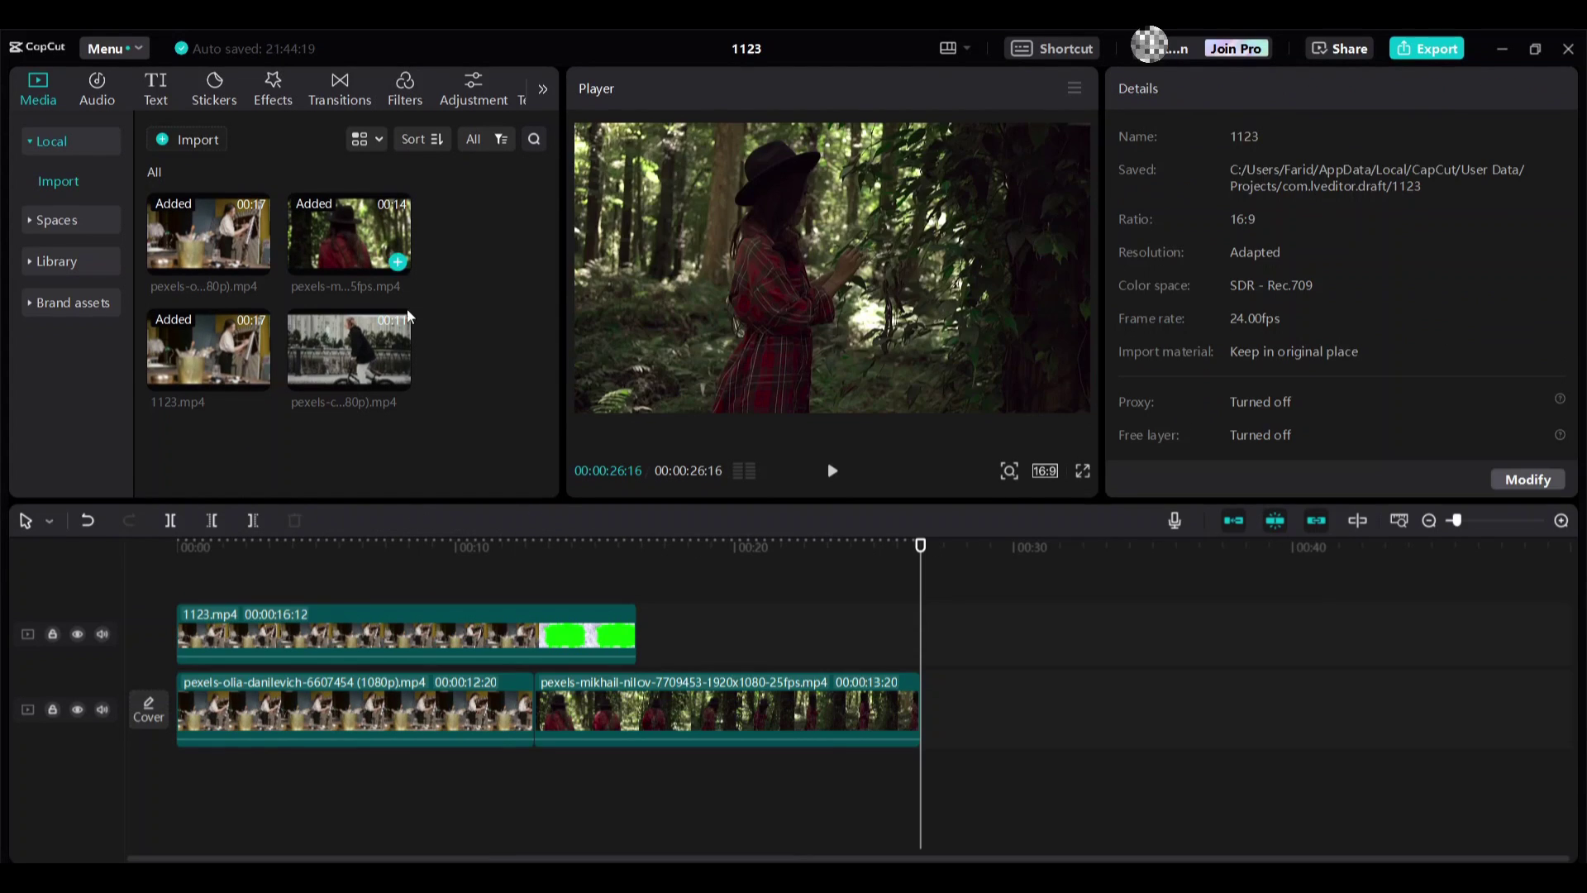
# Step: Append the cottonbro cyclist clip after the forest clip on the main track
pyautogui.click(398, 377)
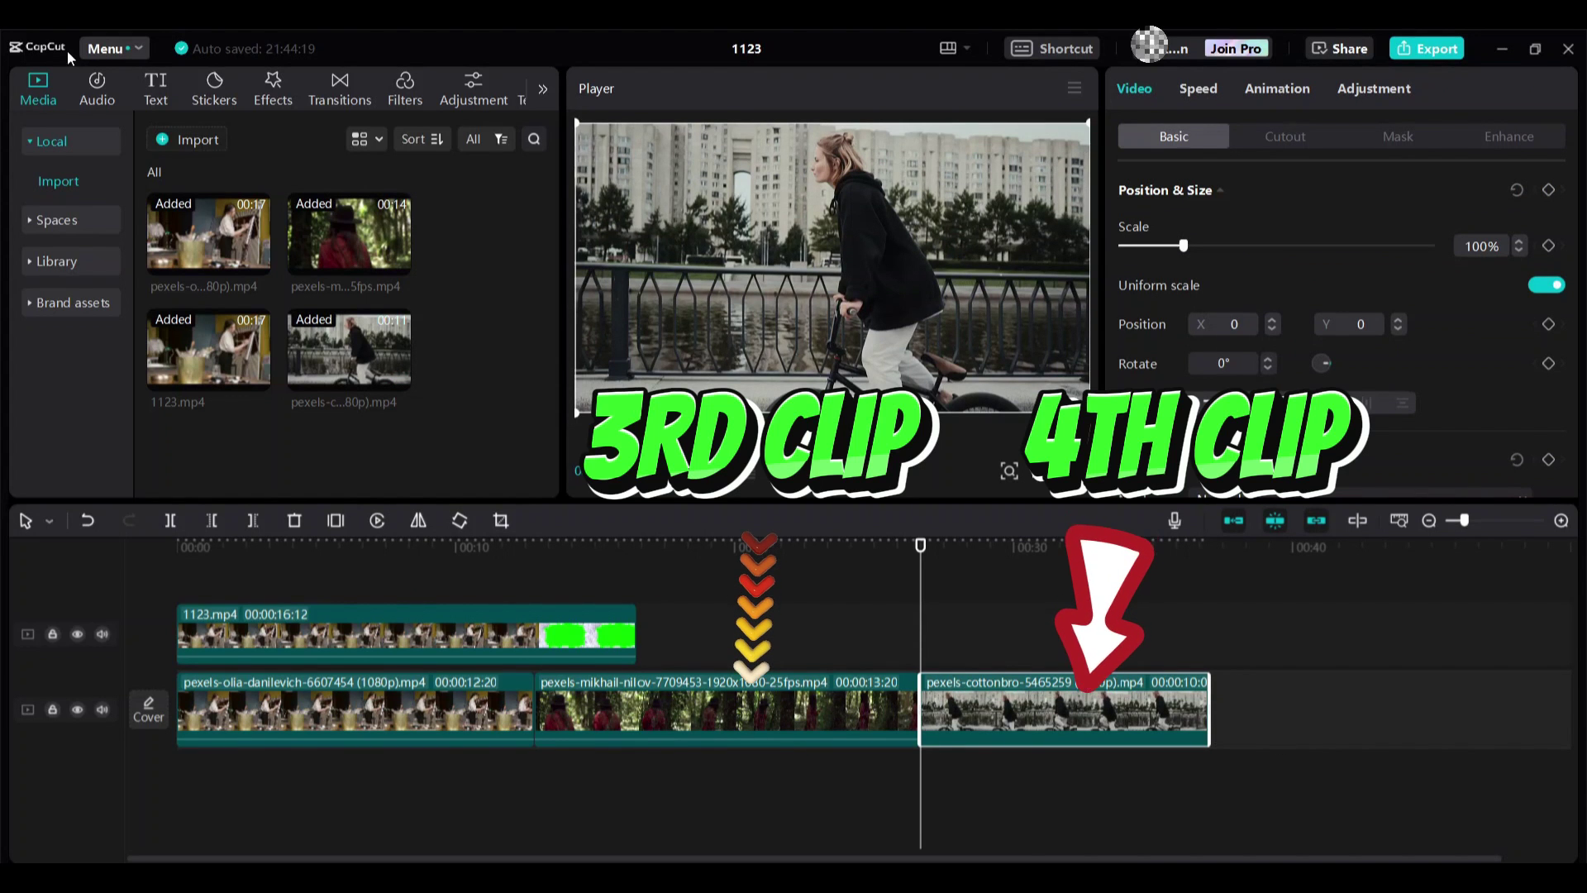
# Step: Add the Torn paper green screen clip from Library onto the overlay track
pyautogui.click(57, 262)
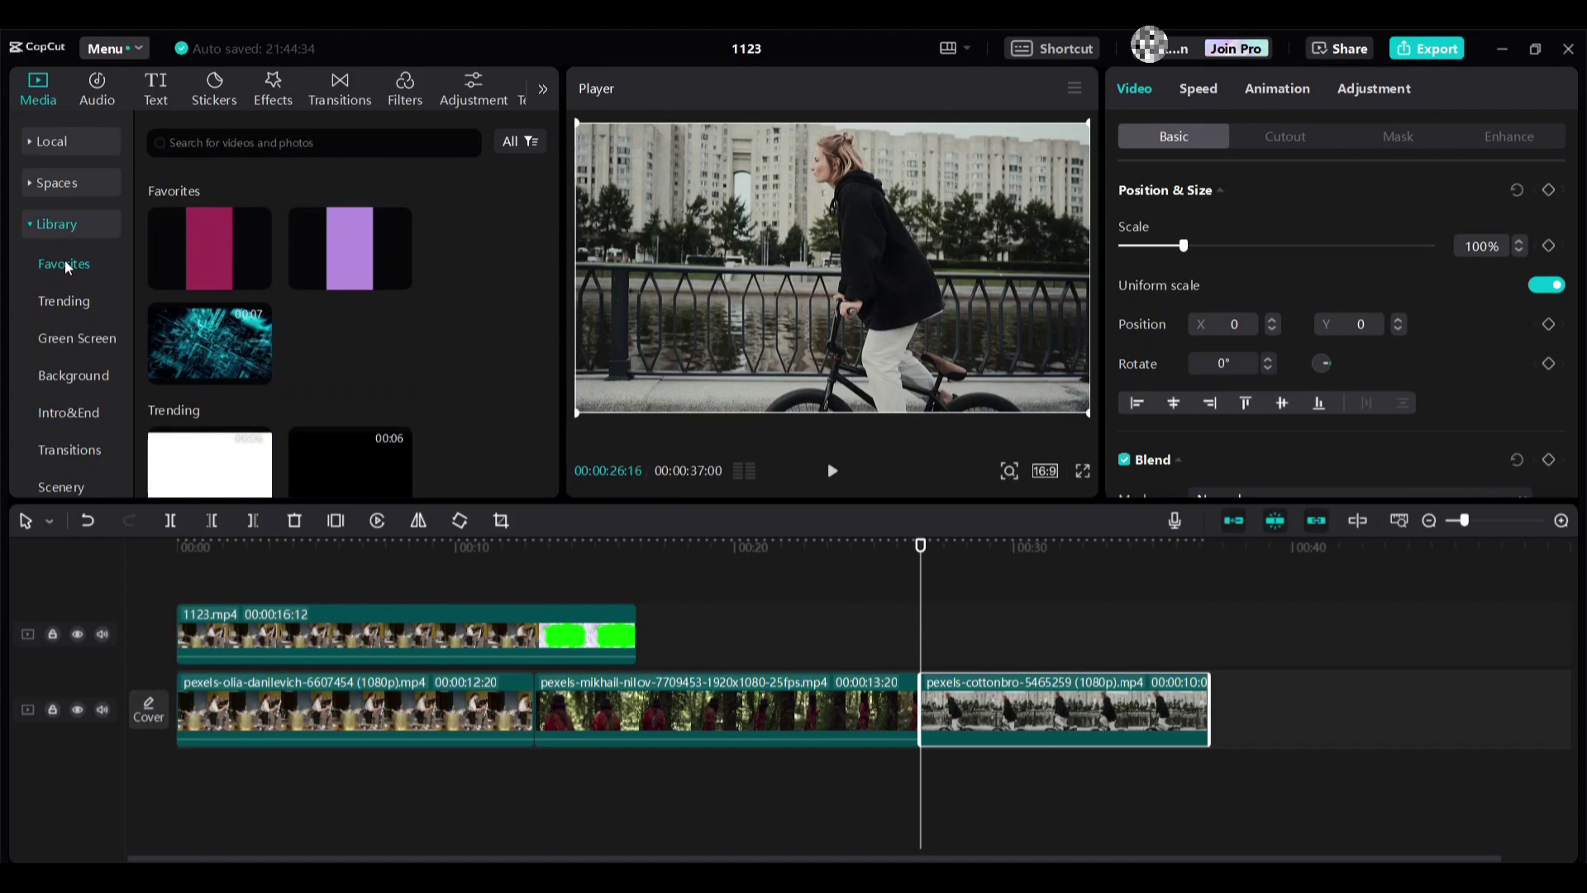
pyautogui.click(71, 346)
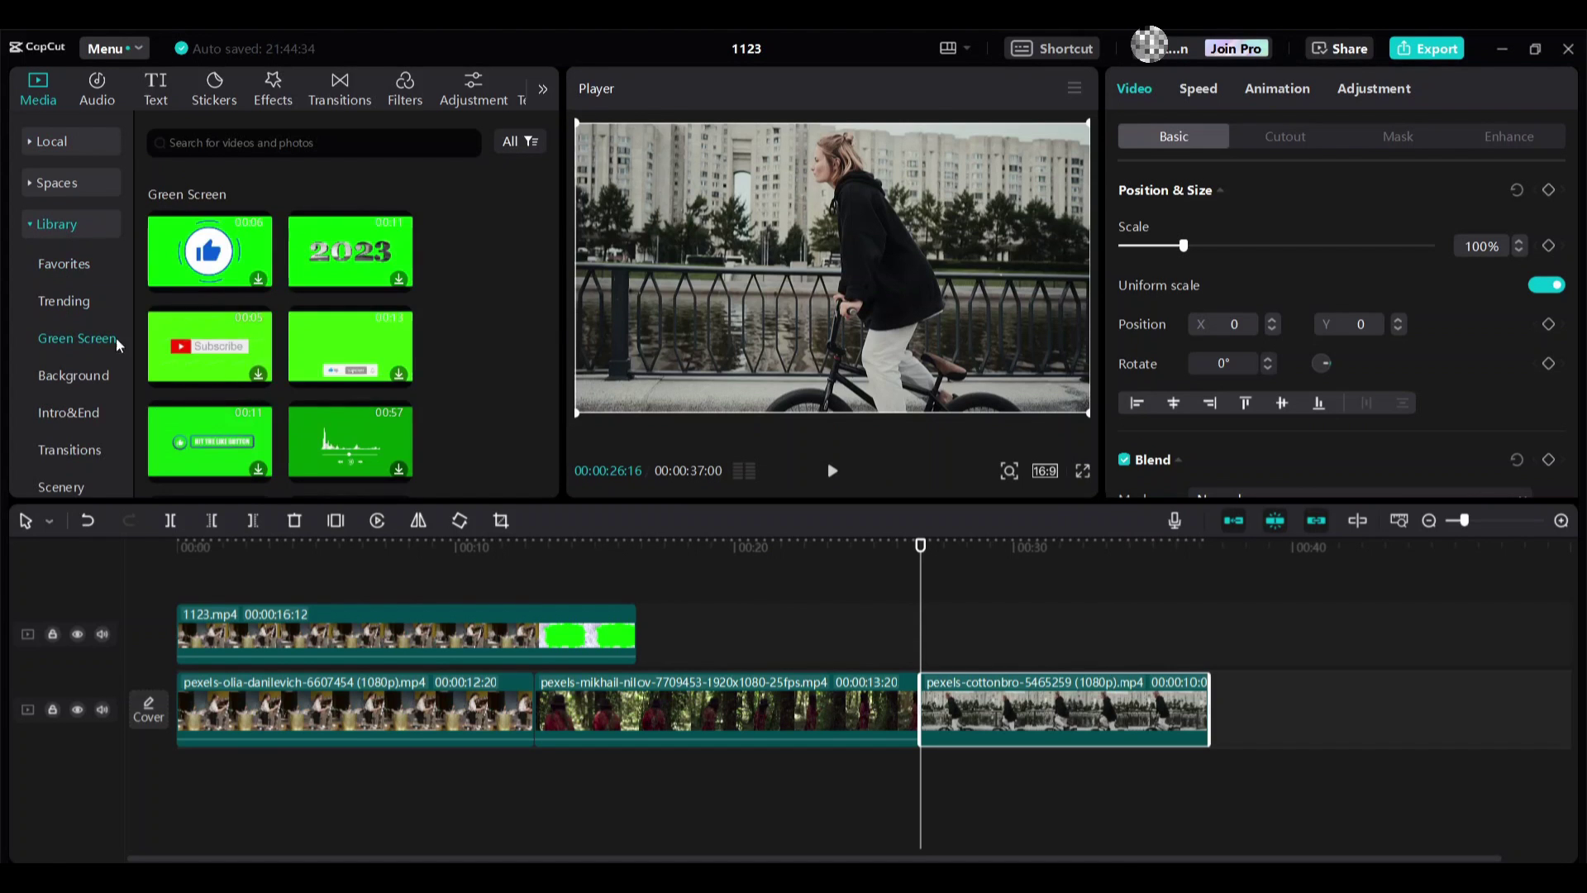
pyautogui.scroll(-3, 350, 260)
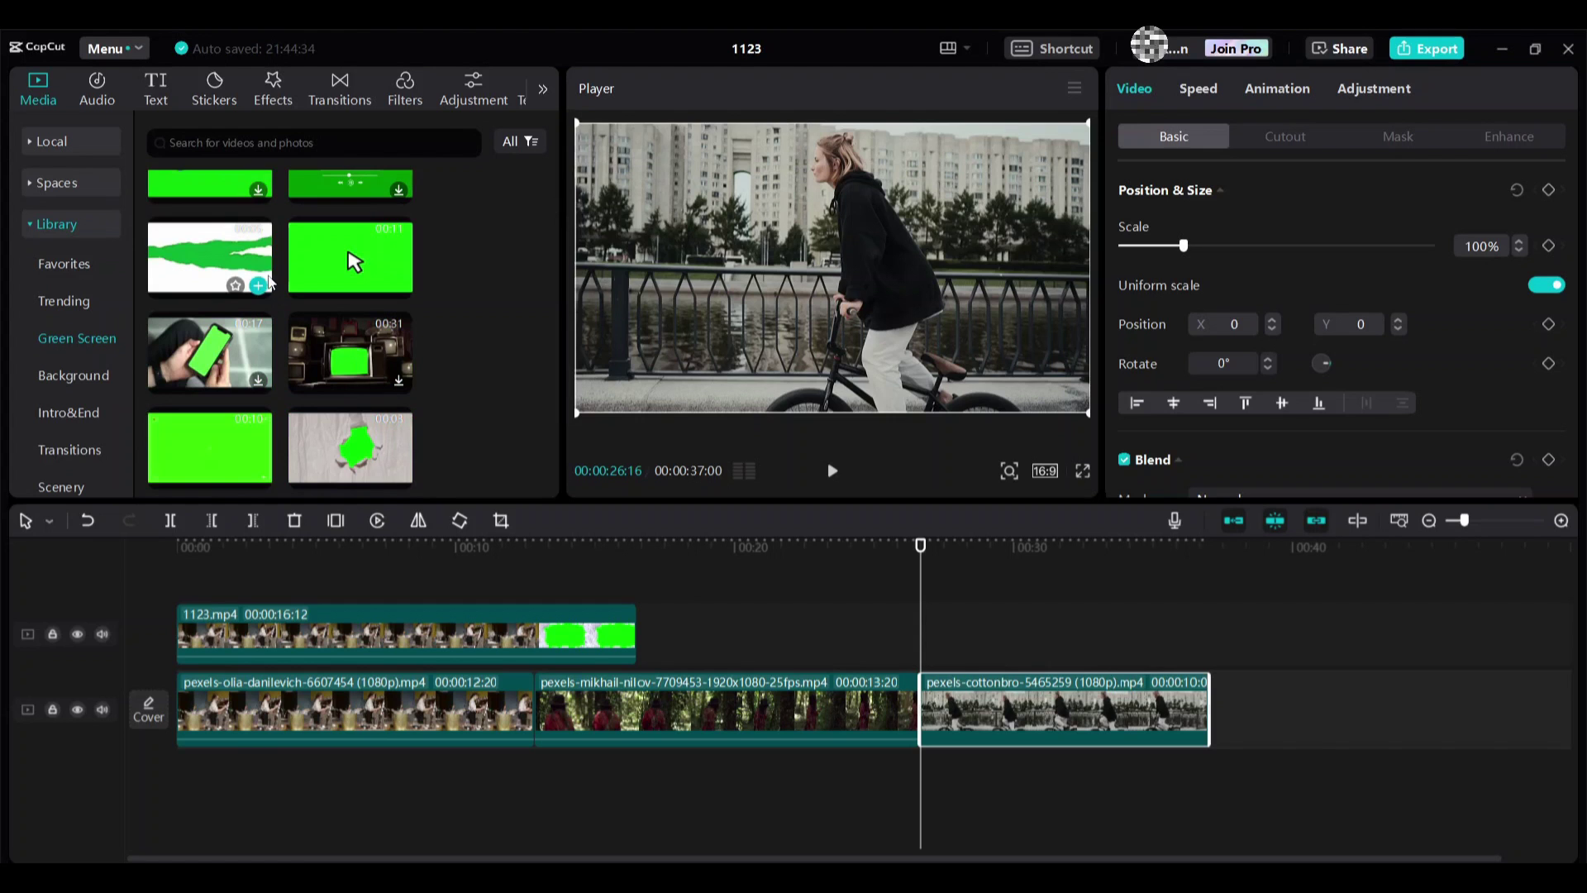
pyautogui.click(259, 287)
pyautogui.moveTo(950, 710); pyautogui.dragTo(906, 650)
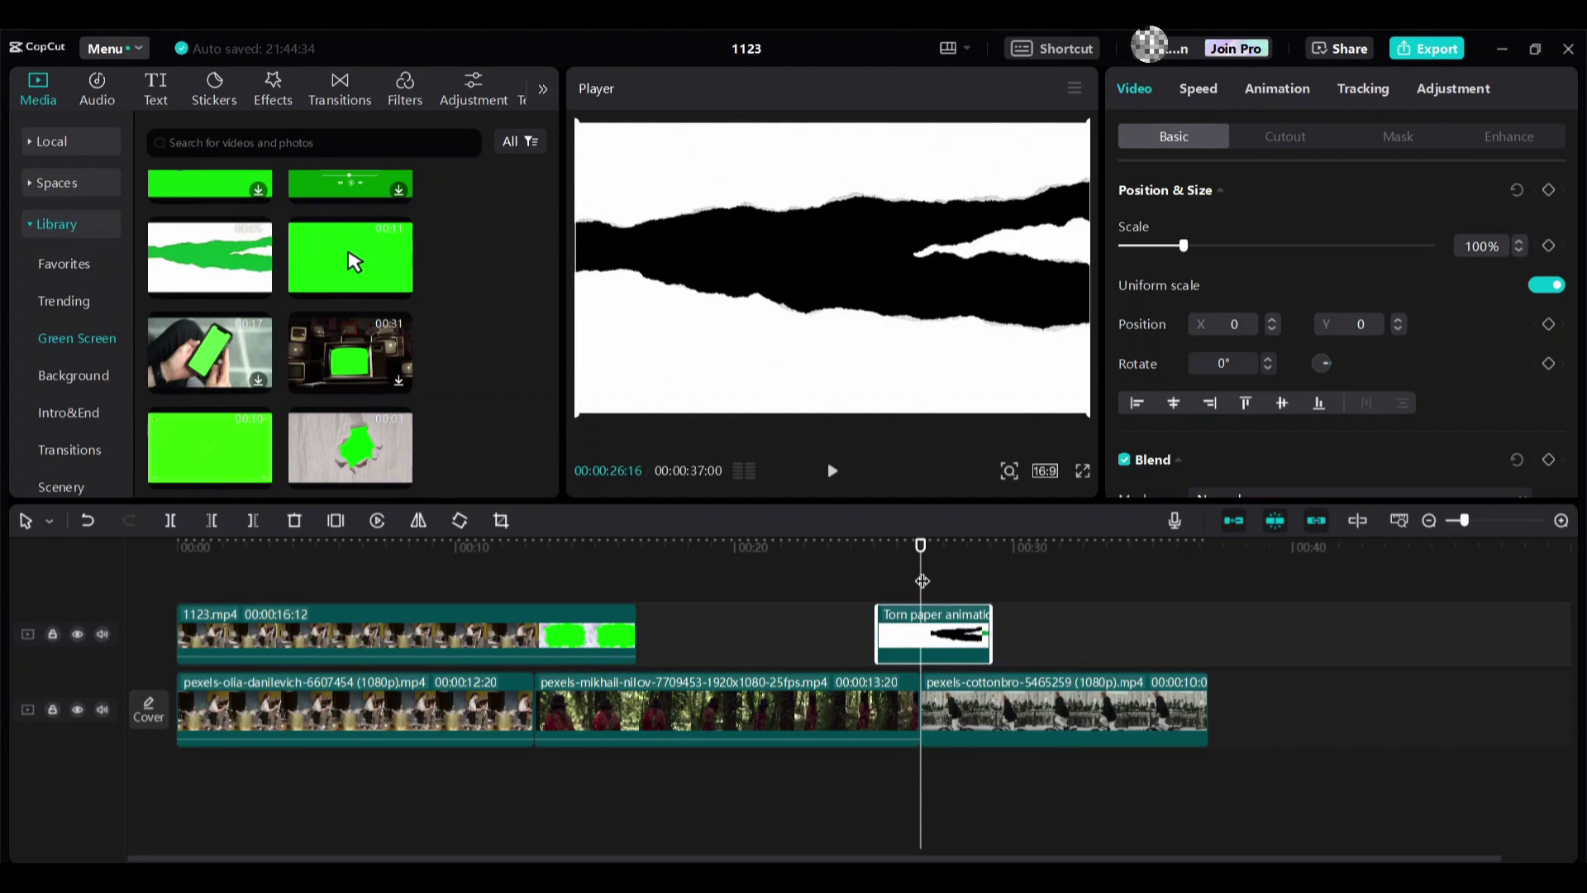
pyautogui.moveTo(924, 581); pyautogui.dragTo(898, 576)
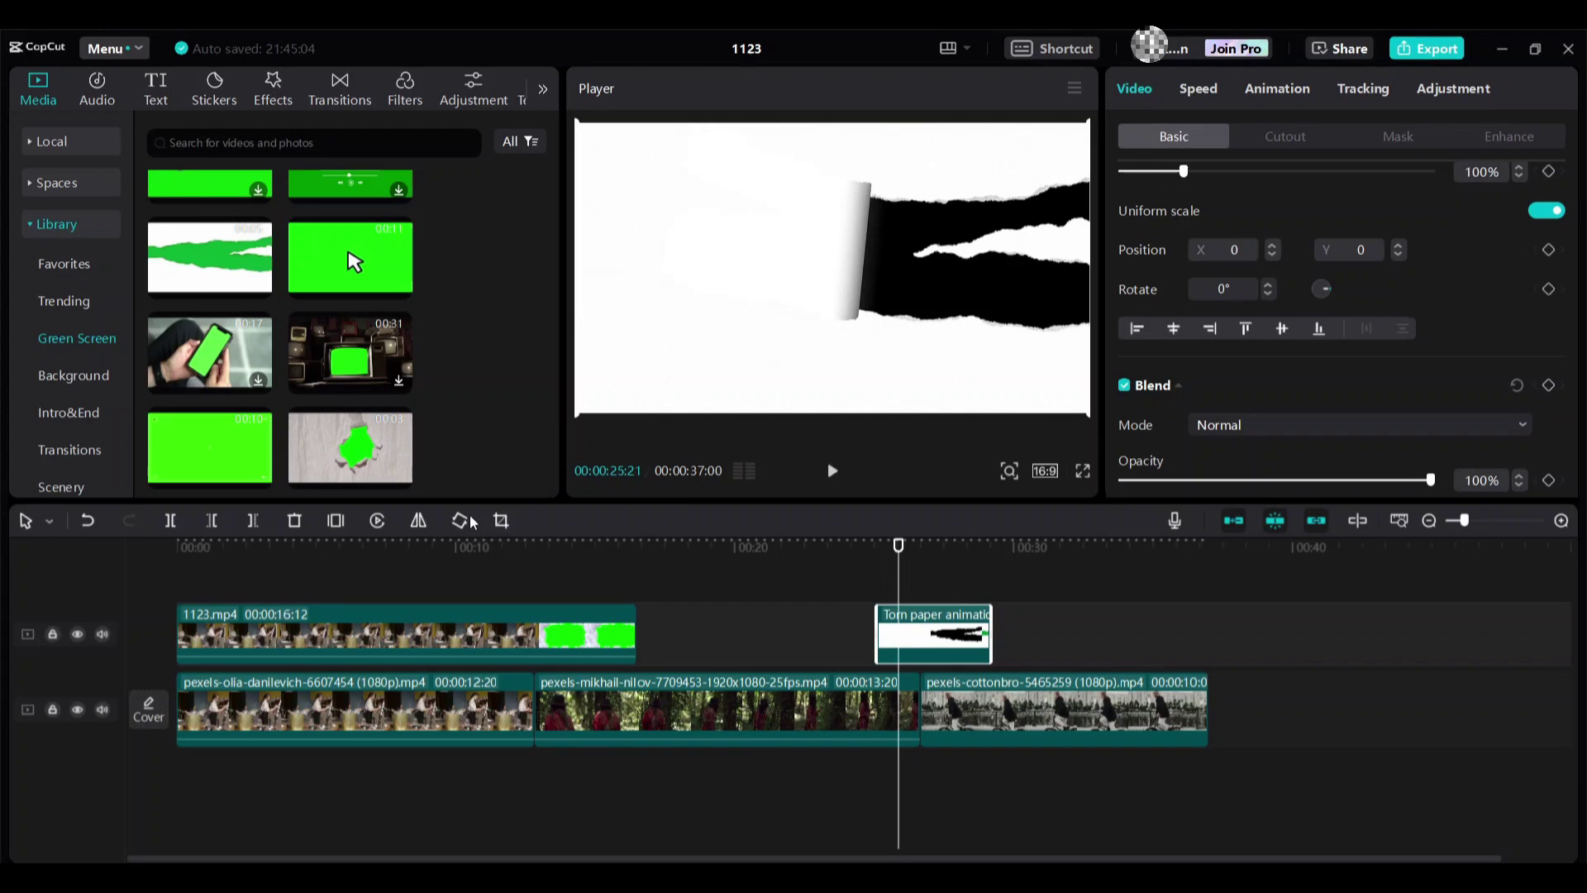
# Step: Split off and delete the torn paper clip's leading piece, then scale it to 159%
pyautogui.hotkey('ctrl', 'b')
pyautogui.click(887, 640)
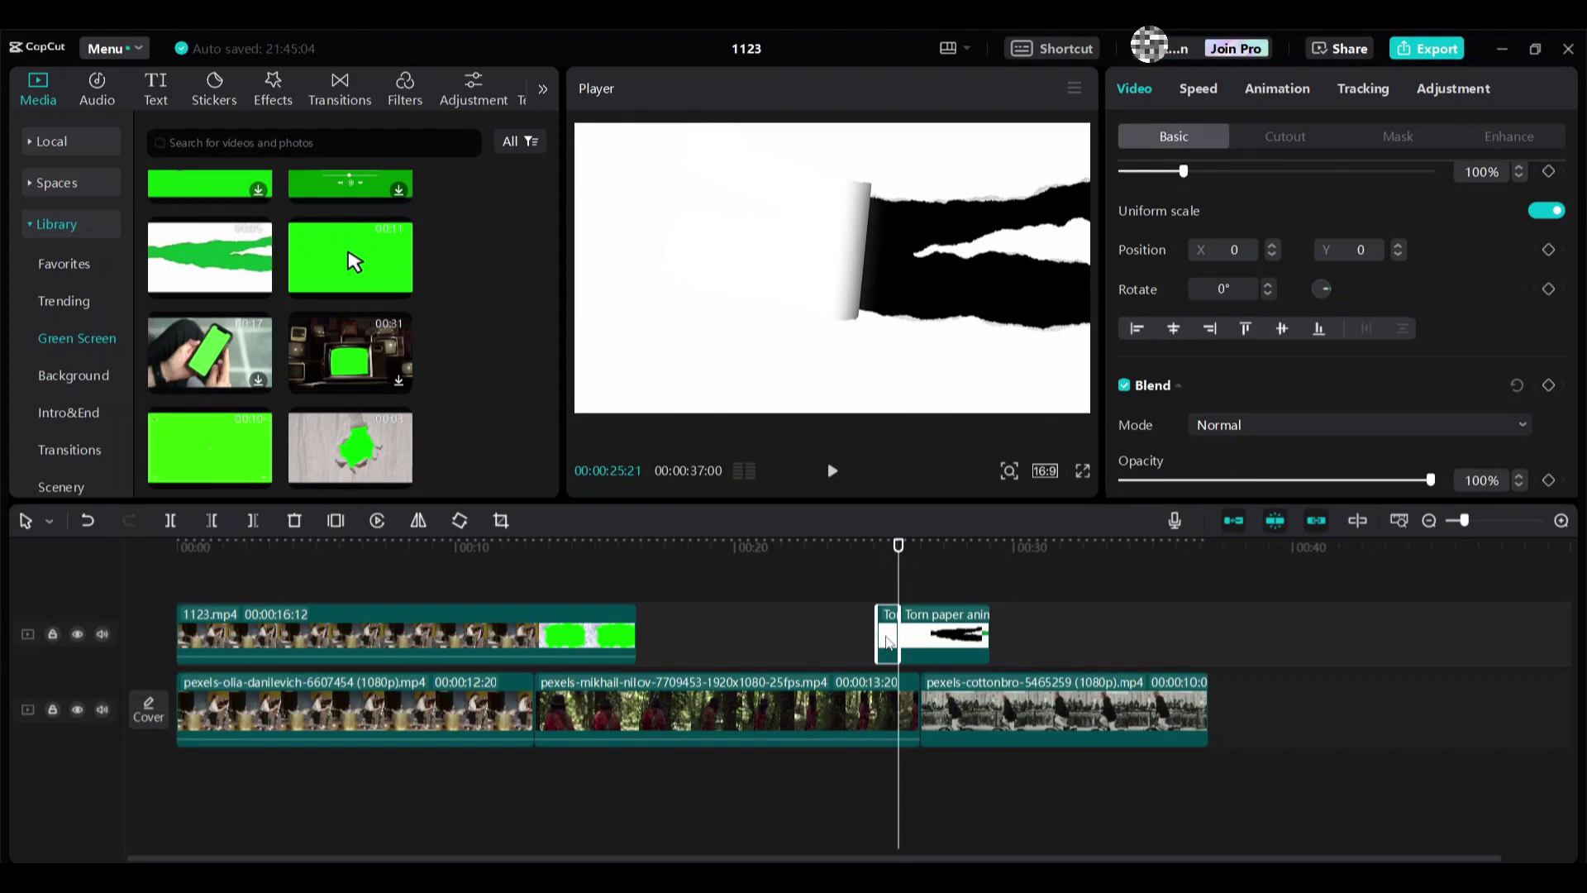
pyautogui.press('Delete')
pyautogui.click(919, 642)
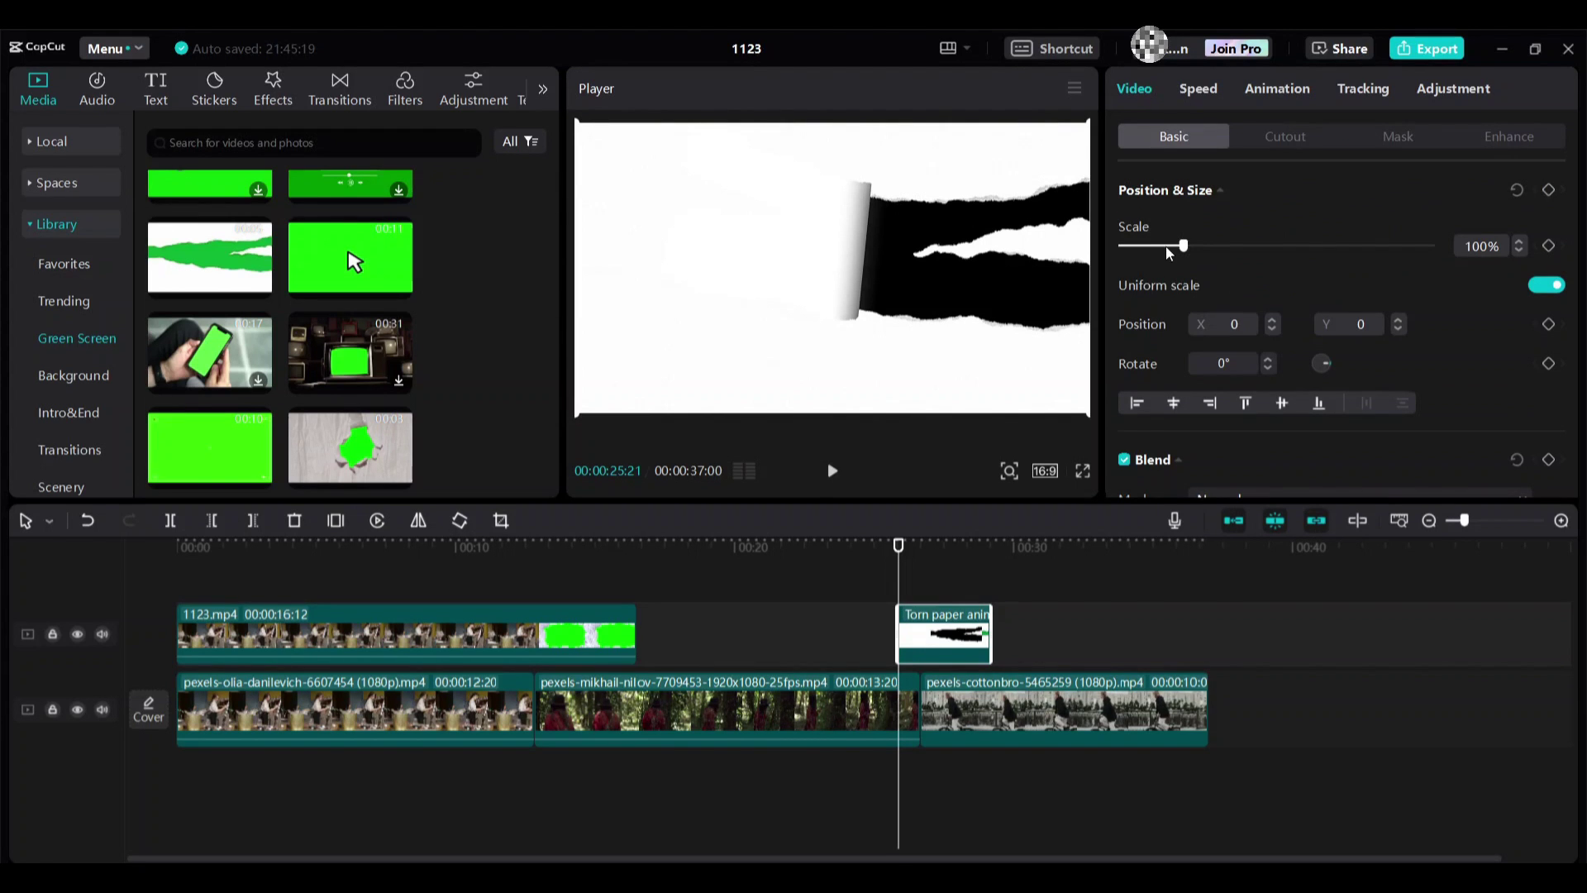
pyautogui.moveTo(1182, 246); pyautogui.dragTo(1219, 247)
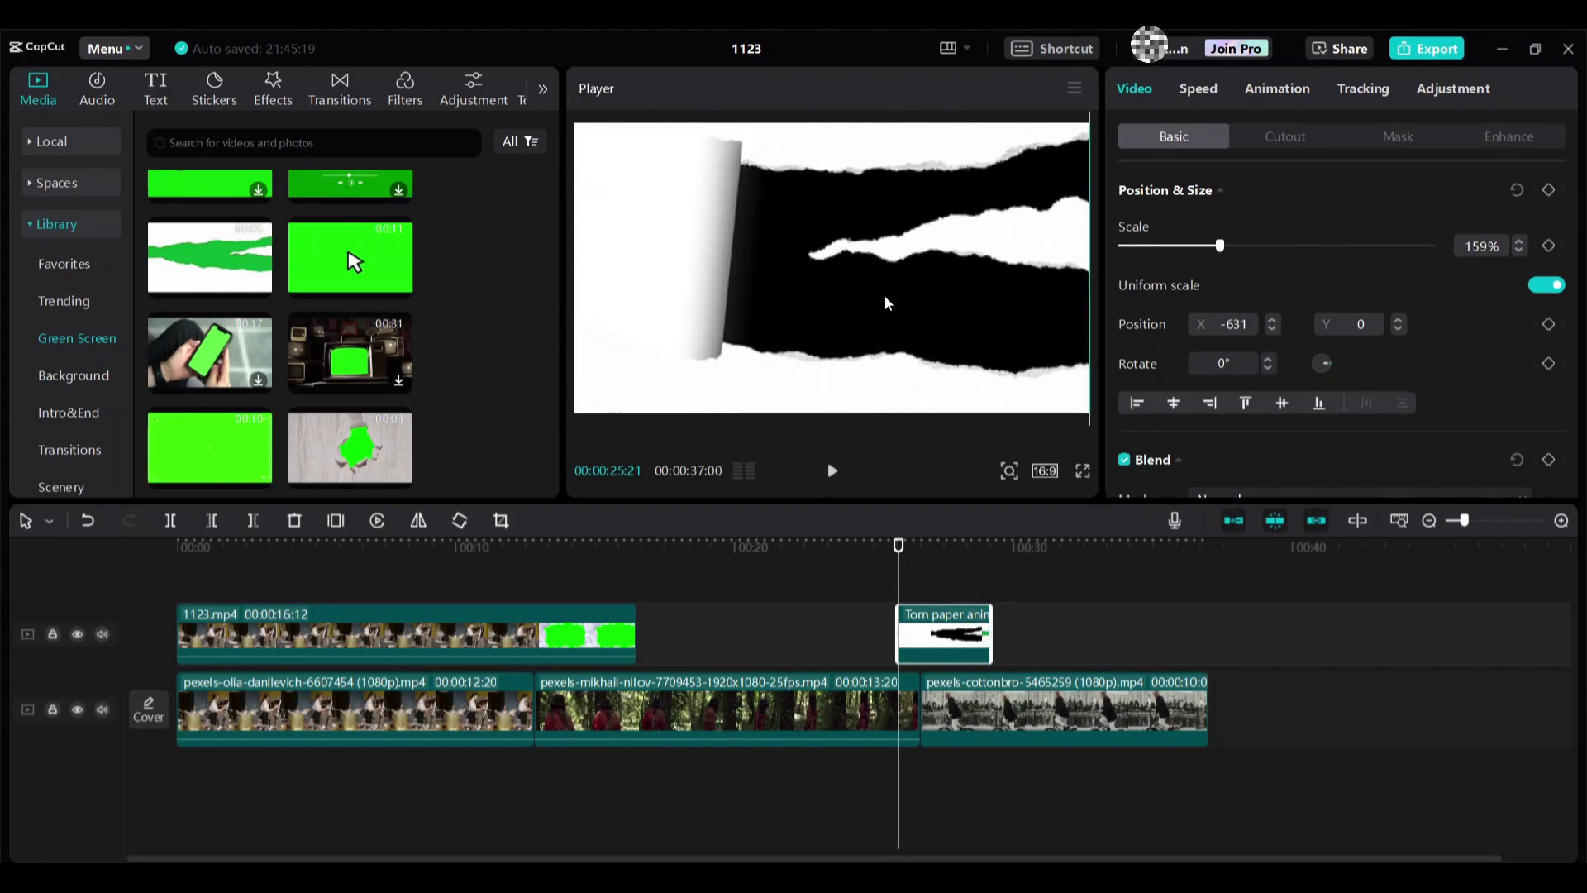
# Step: Turn on Chroma key for the torn paper clip, pick its green, and raise Strength
pyautogui.click(1283, 138)
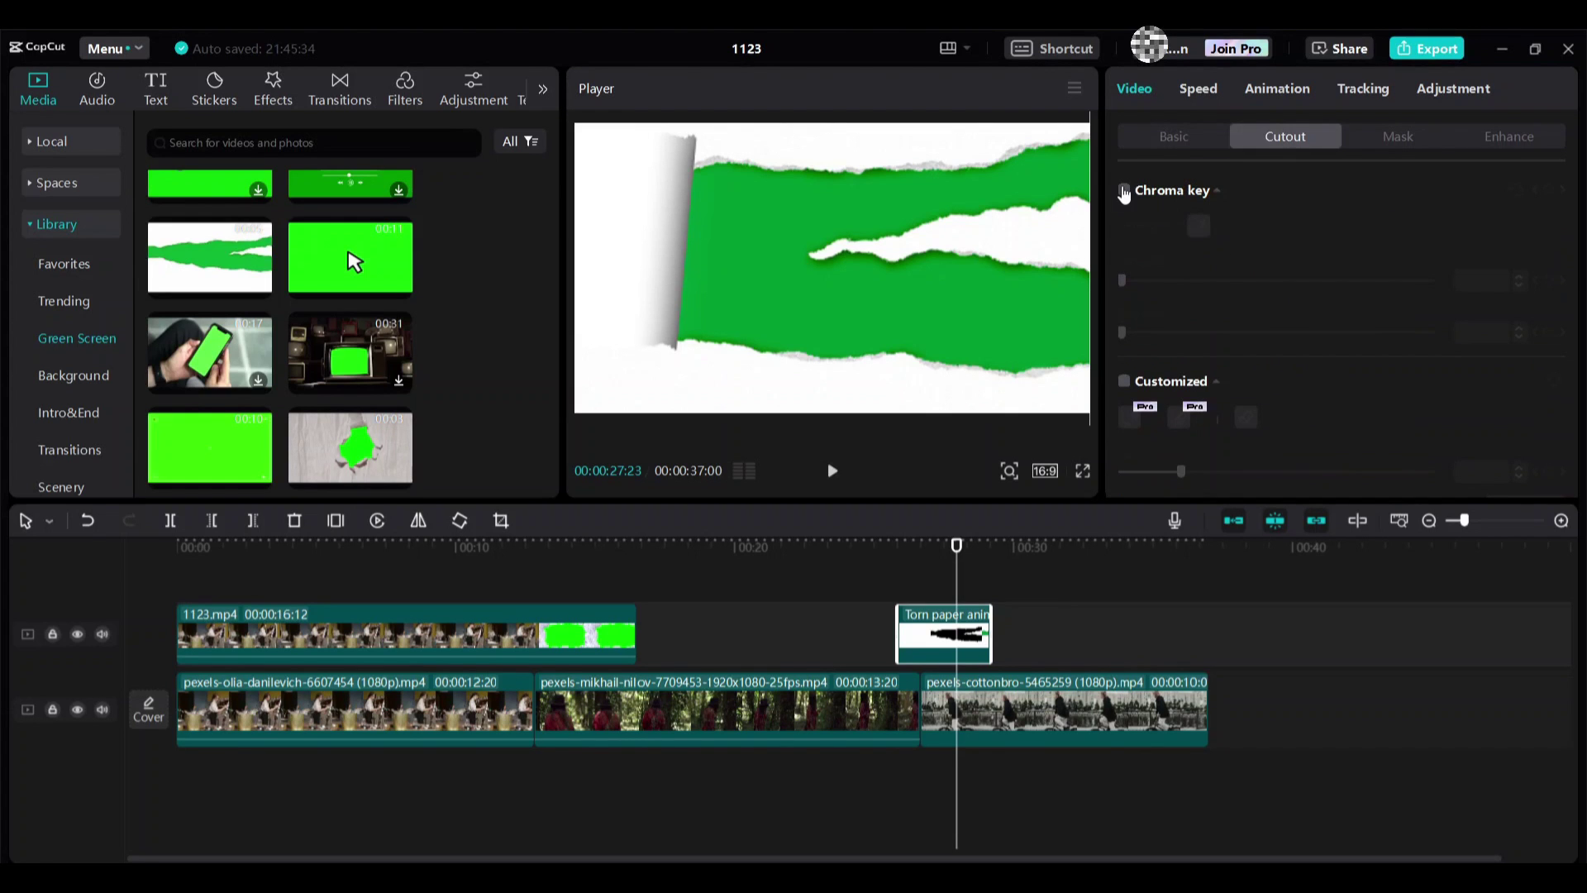
pyautogui.click(1126, 193)
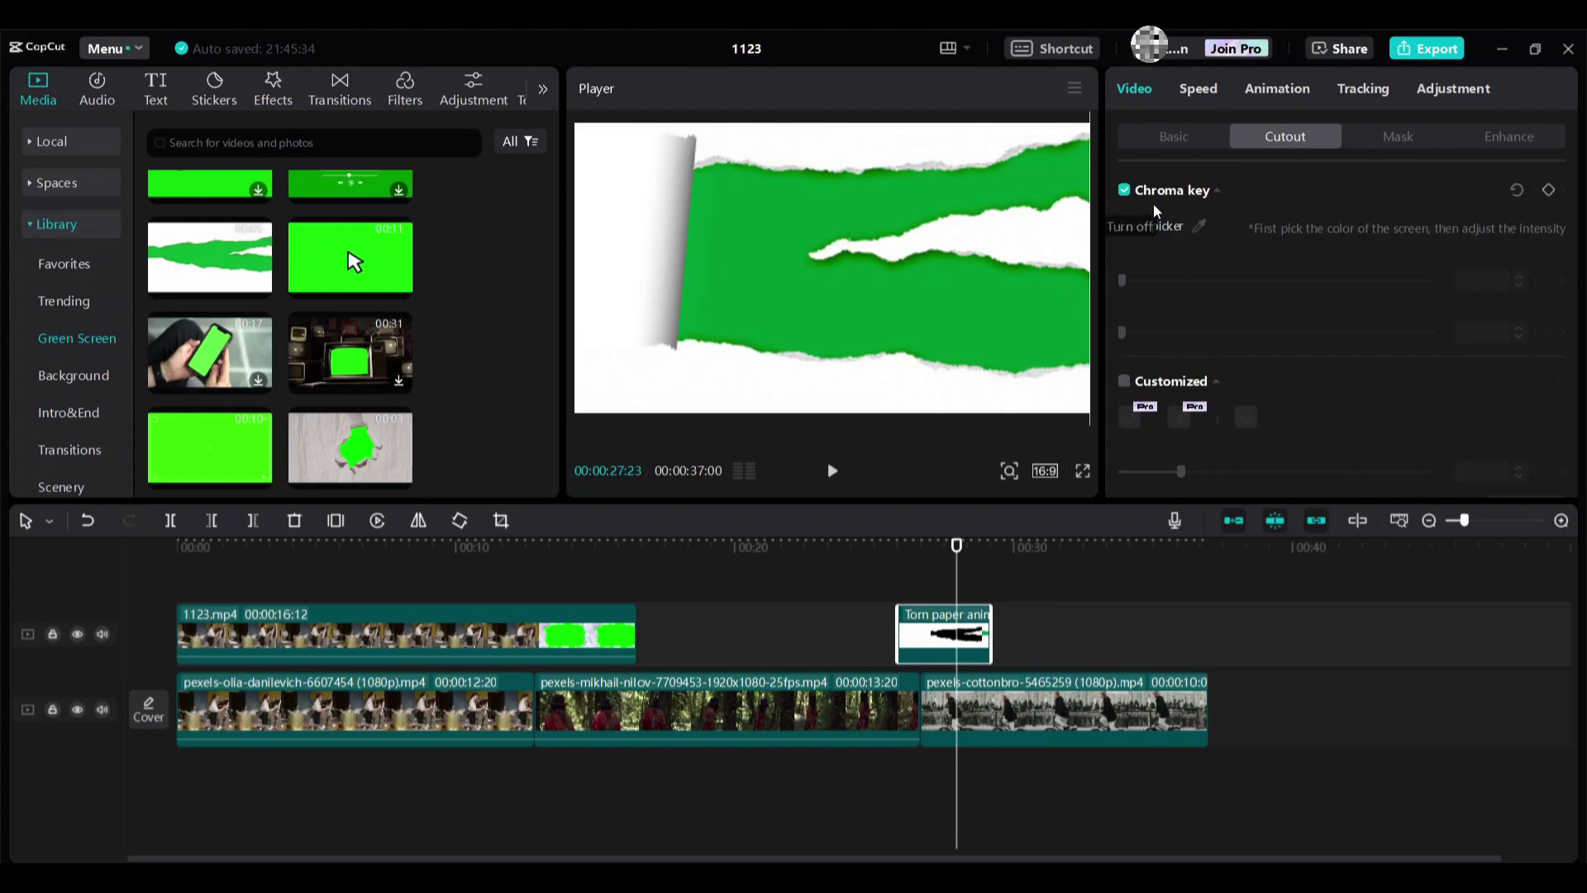
pyautogui.click(821, 287)
pyautogui.moveTo(1133, 286); pyautogui.dragTo(1156, 285)
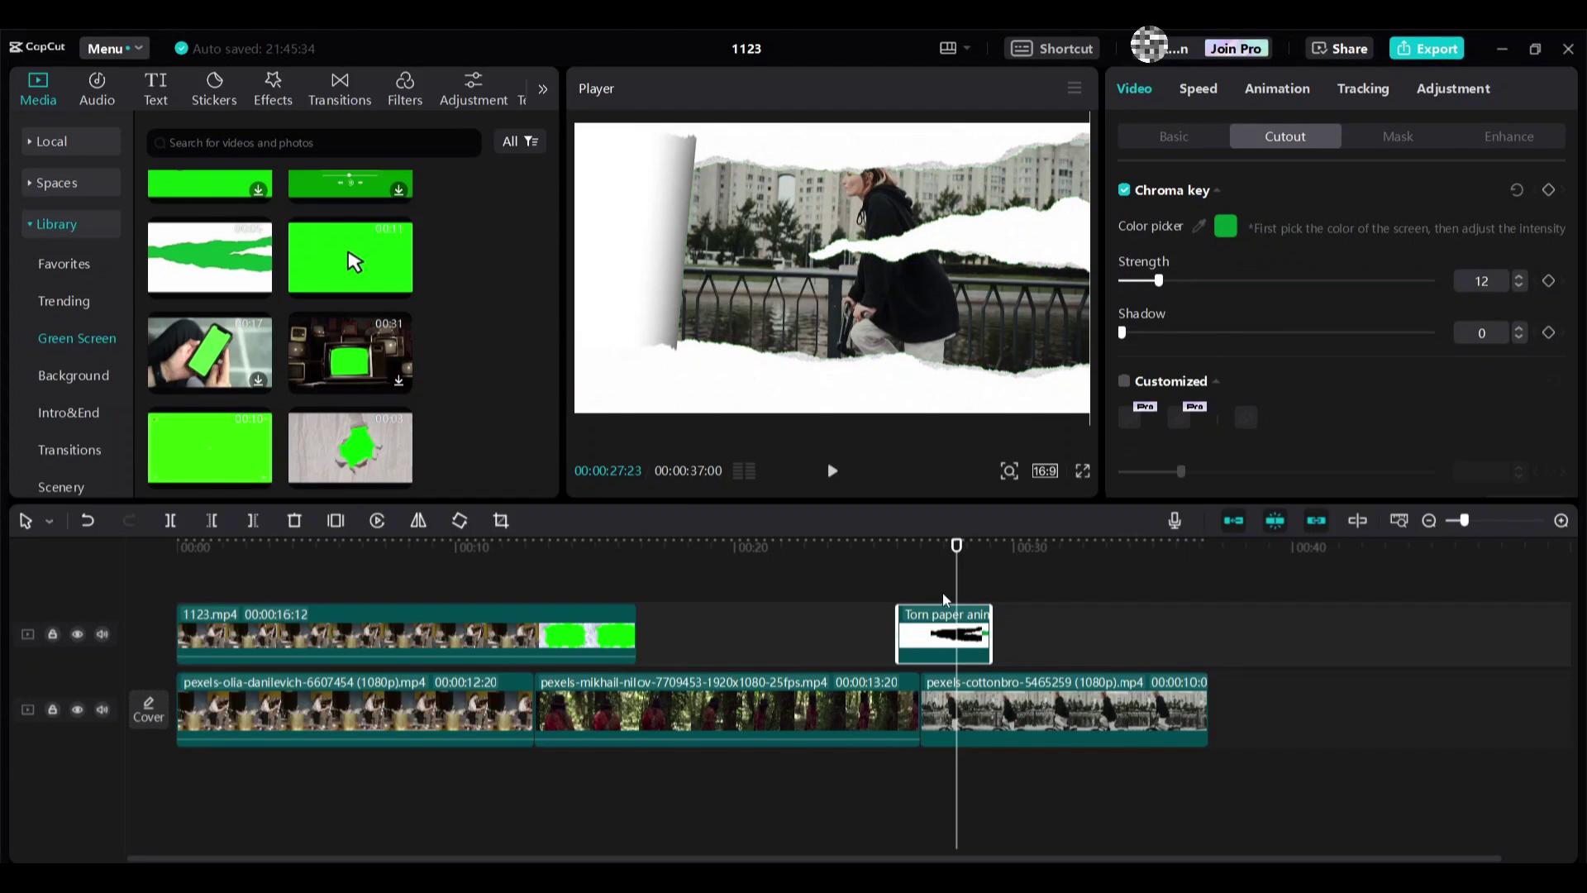
pyautogui.moveTo(953, 593); pyautogui.dragTo(910, 594)
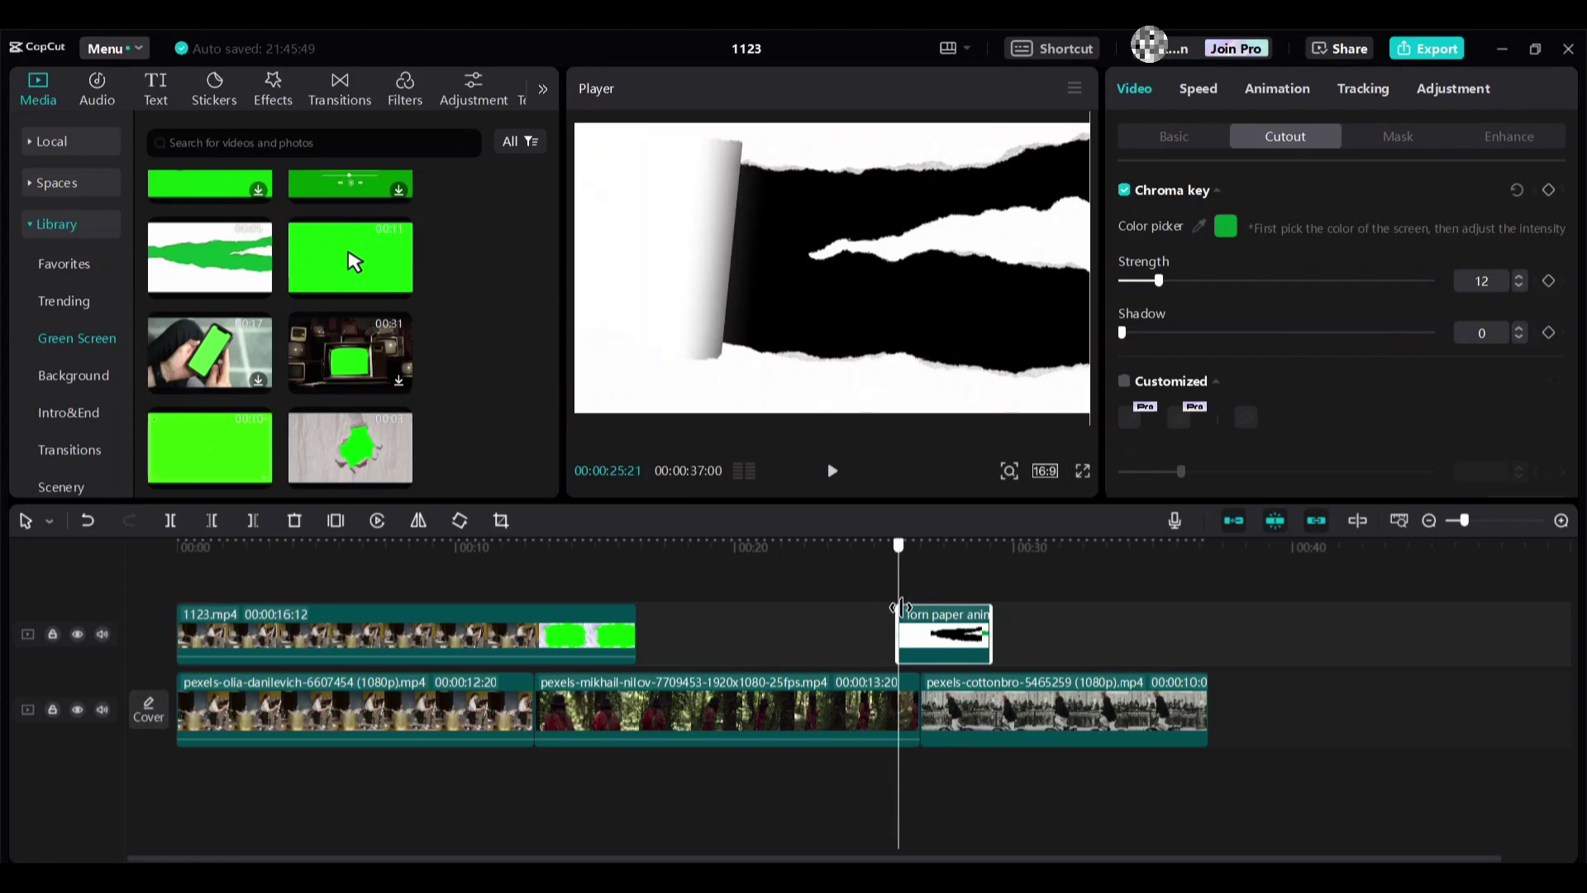
# Step: Set the torn paper clip's blend mode to Brighten and slow it to 0.6x
pyautogui.click(1188, 144)
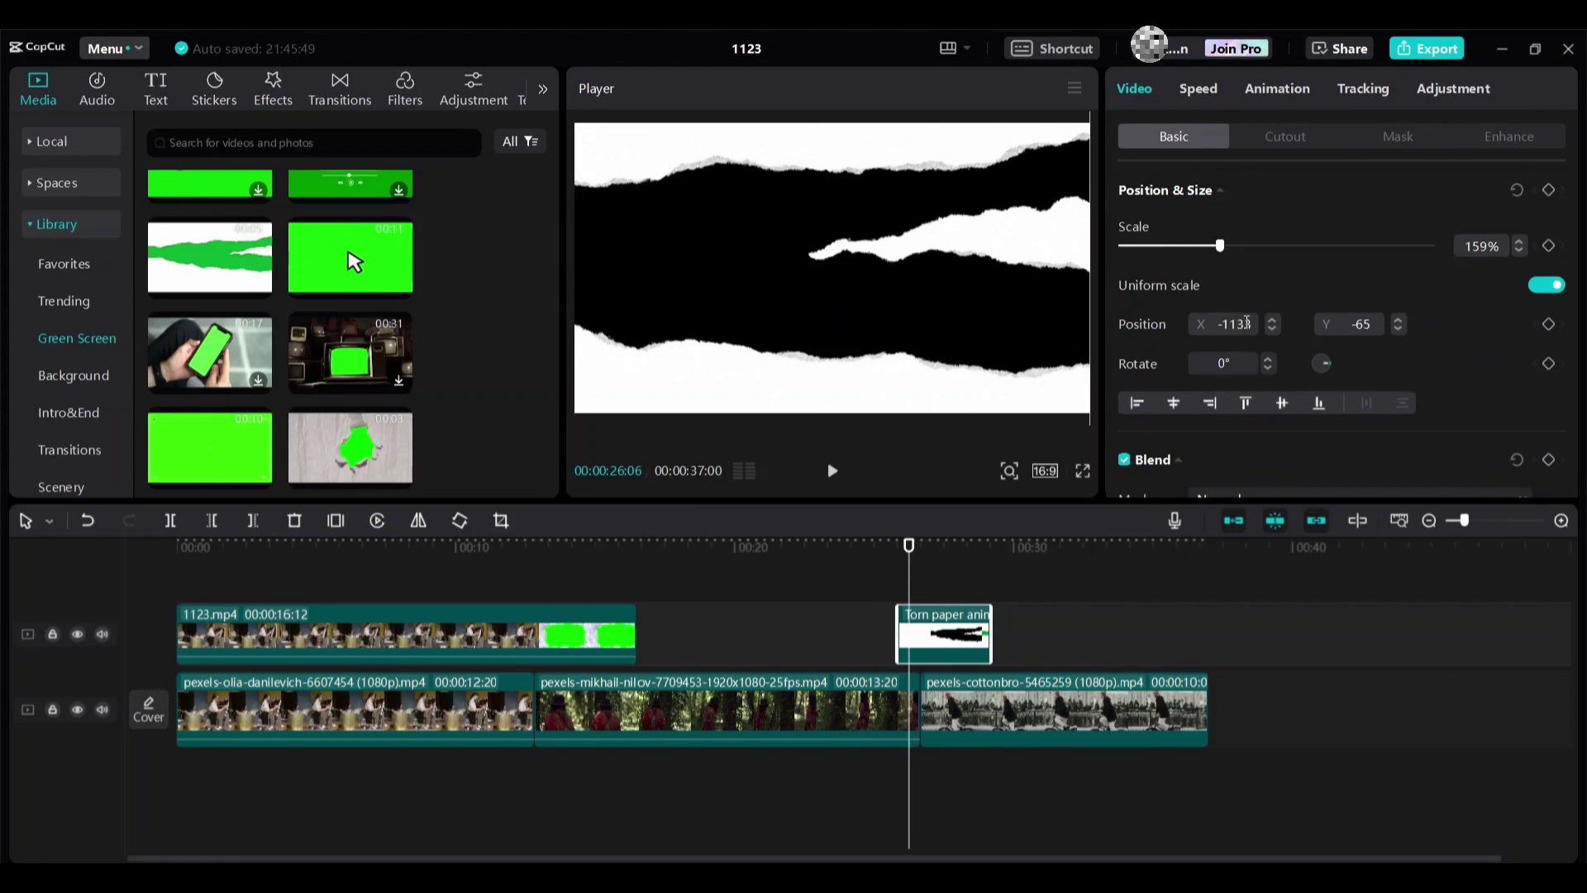
pyautogui.scroll(-2, 1246, 323)
pyautogui.scroll(-2, 1265, 354)
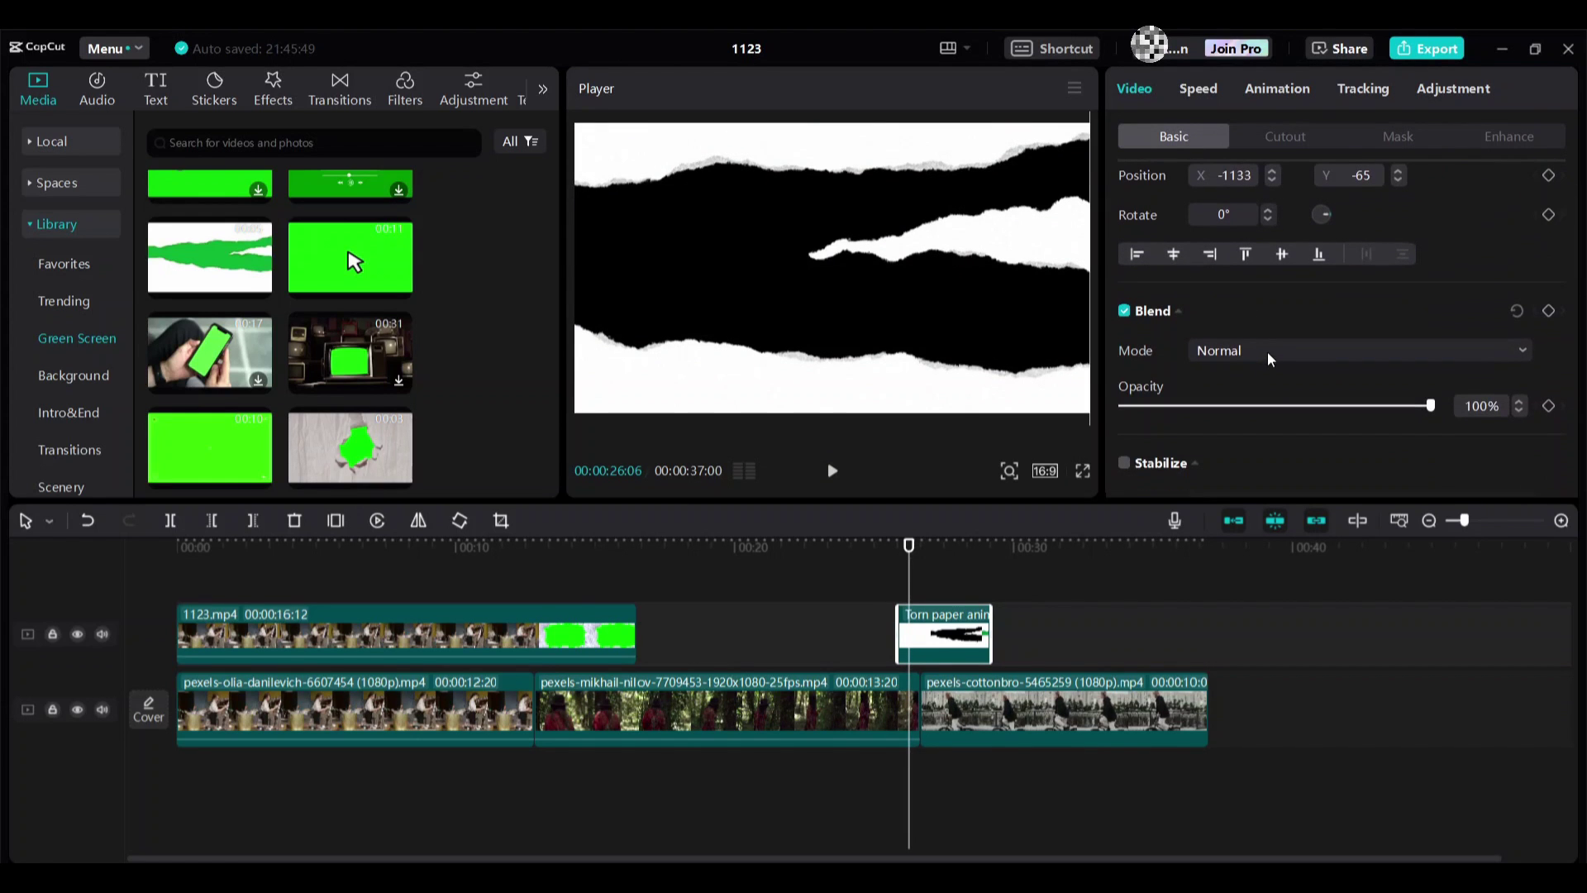
pyautogui.click(1269, 354)
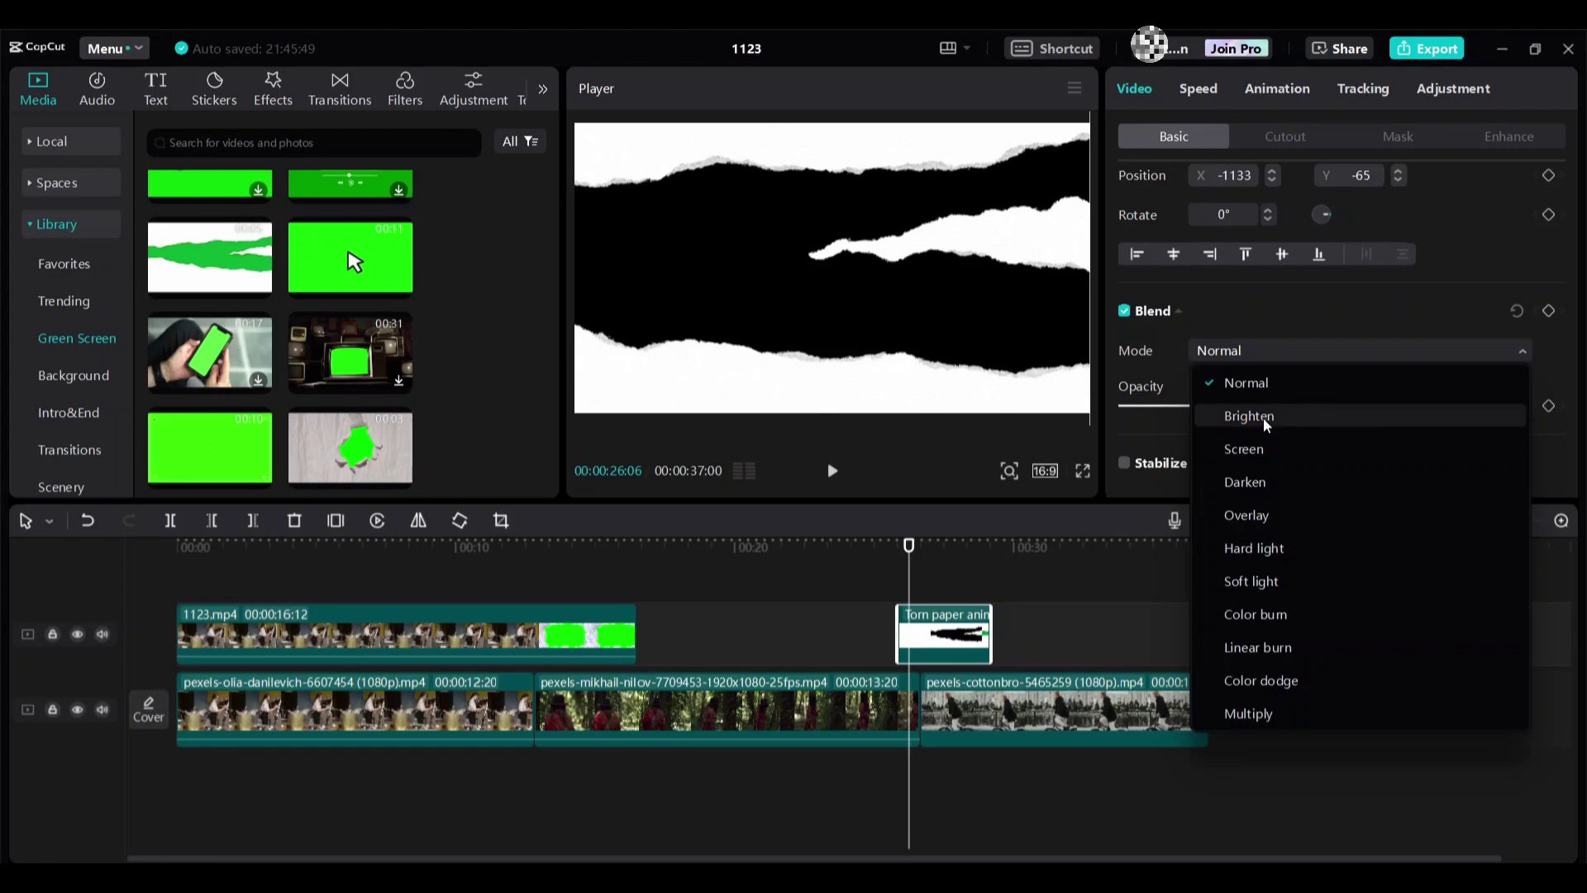
pyautogui.click(1249, 417)
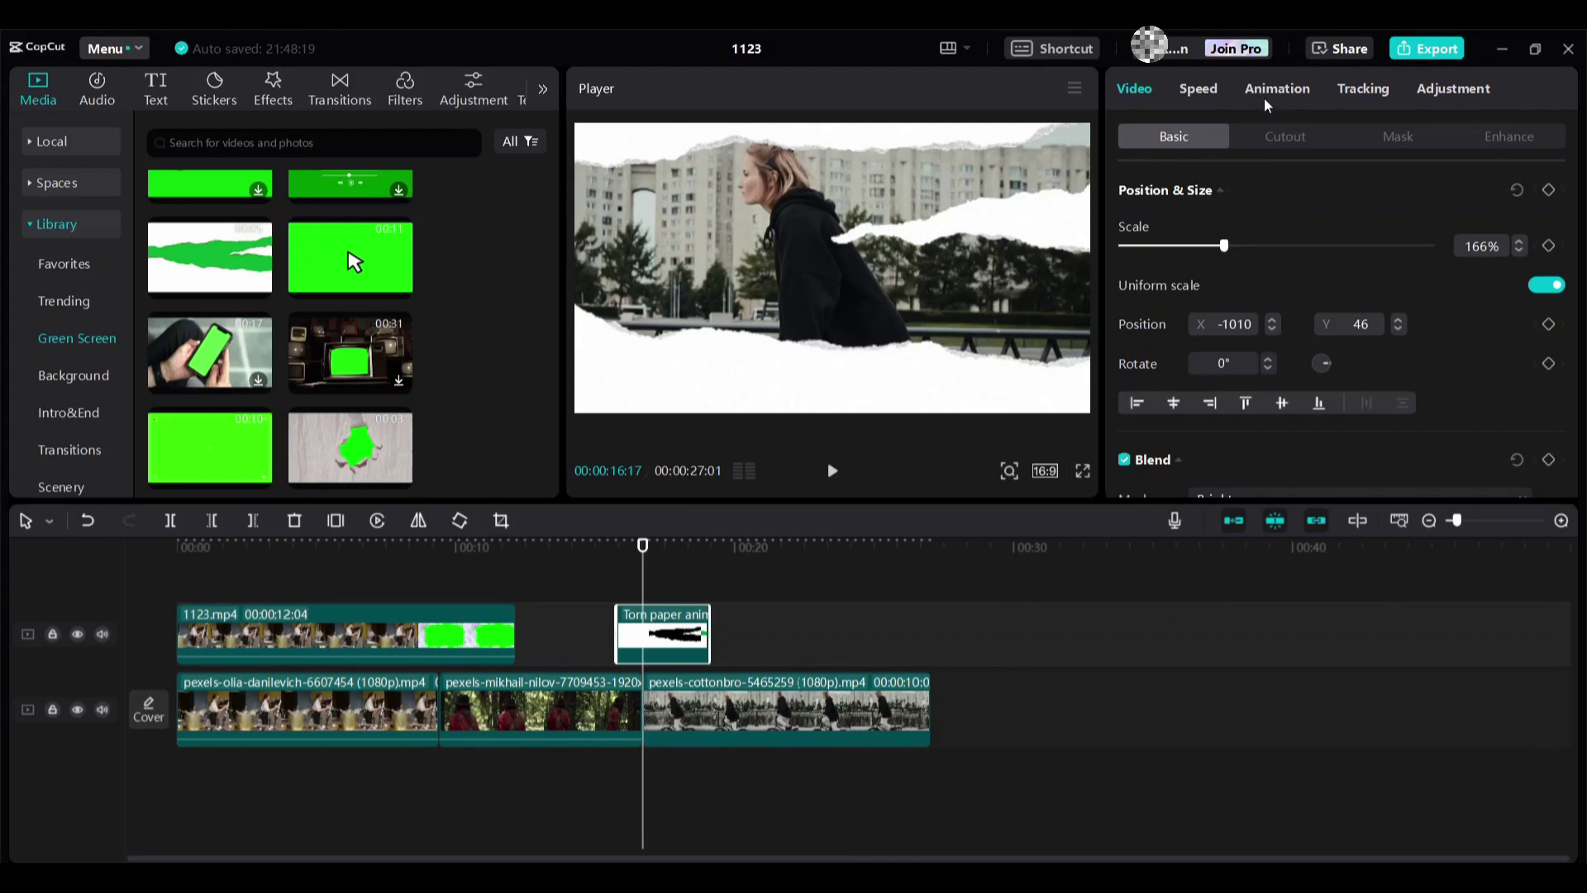
pyautogui.click(1198, 90)
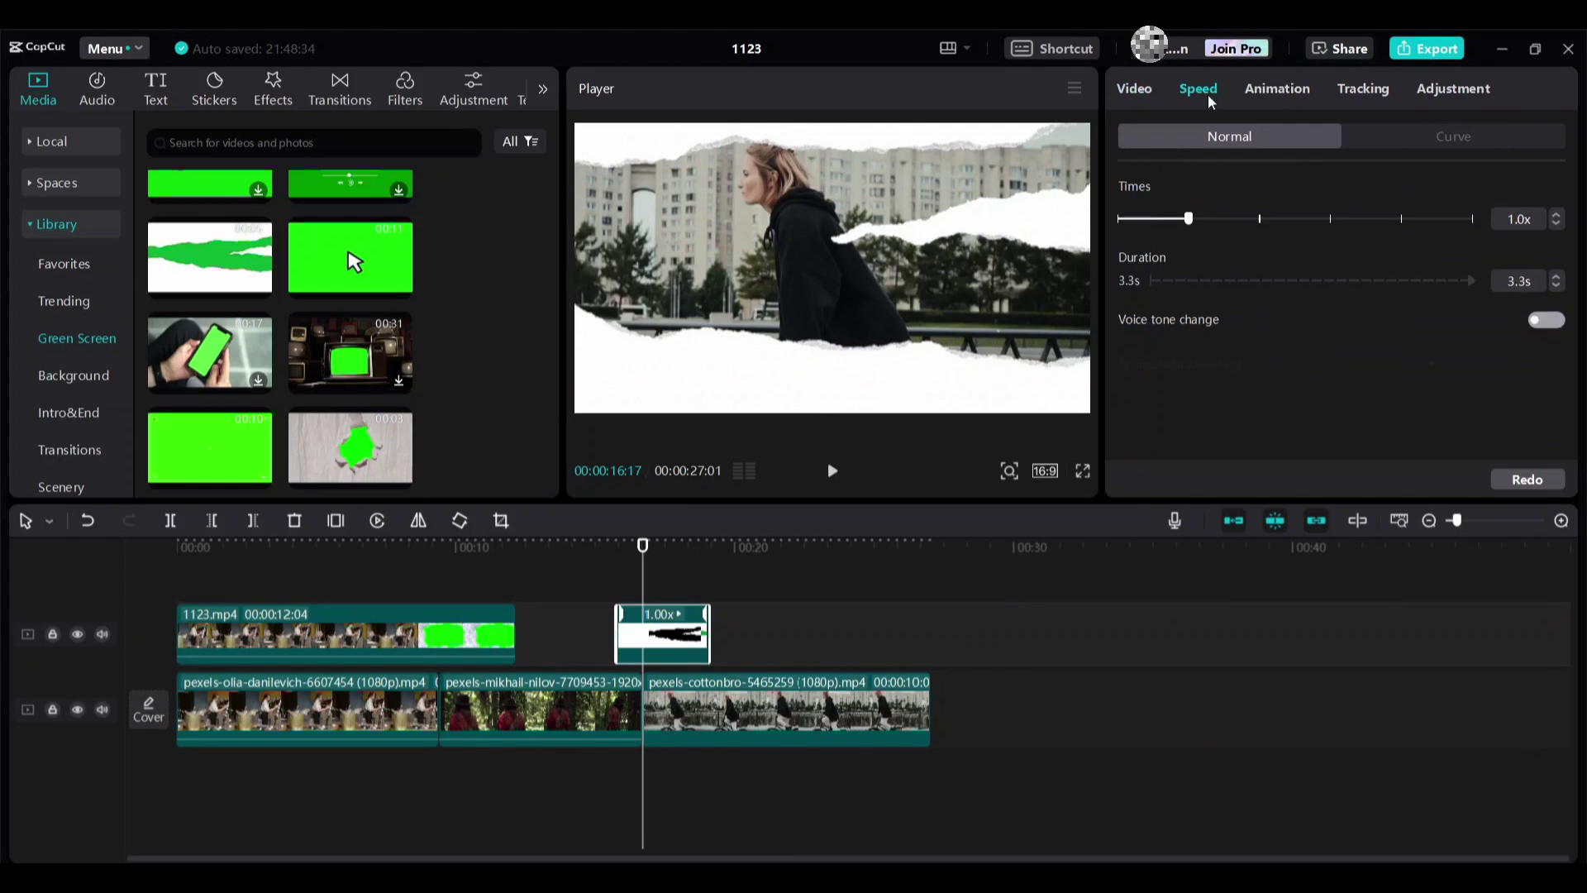
pyautogui.moveTo(1158, 233); pyautogui.dragTo(1158, 226)
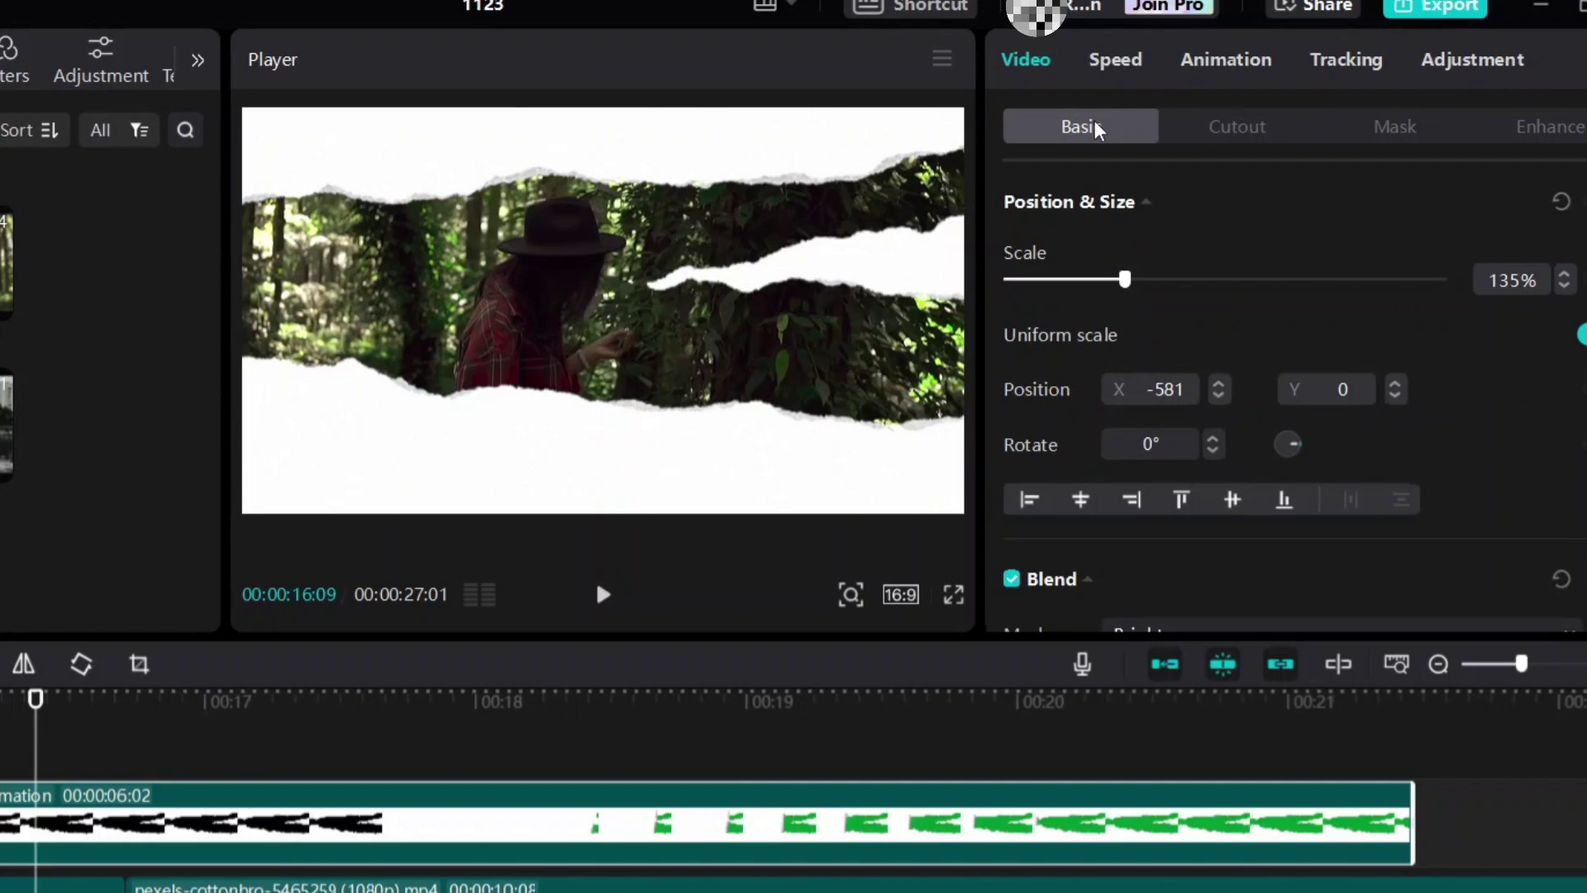
# Step: Apply the Slide Right in-animation to the torn paper overlay and stretch it to 1.7s
pyautogui.click(1237, 71)
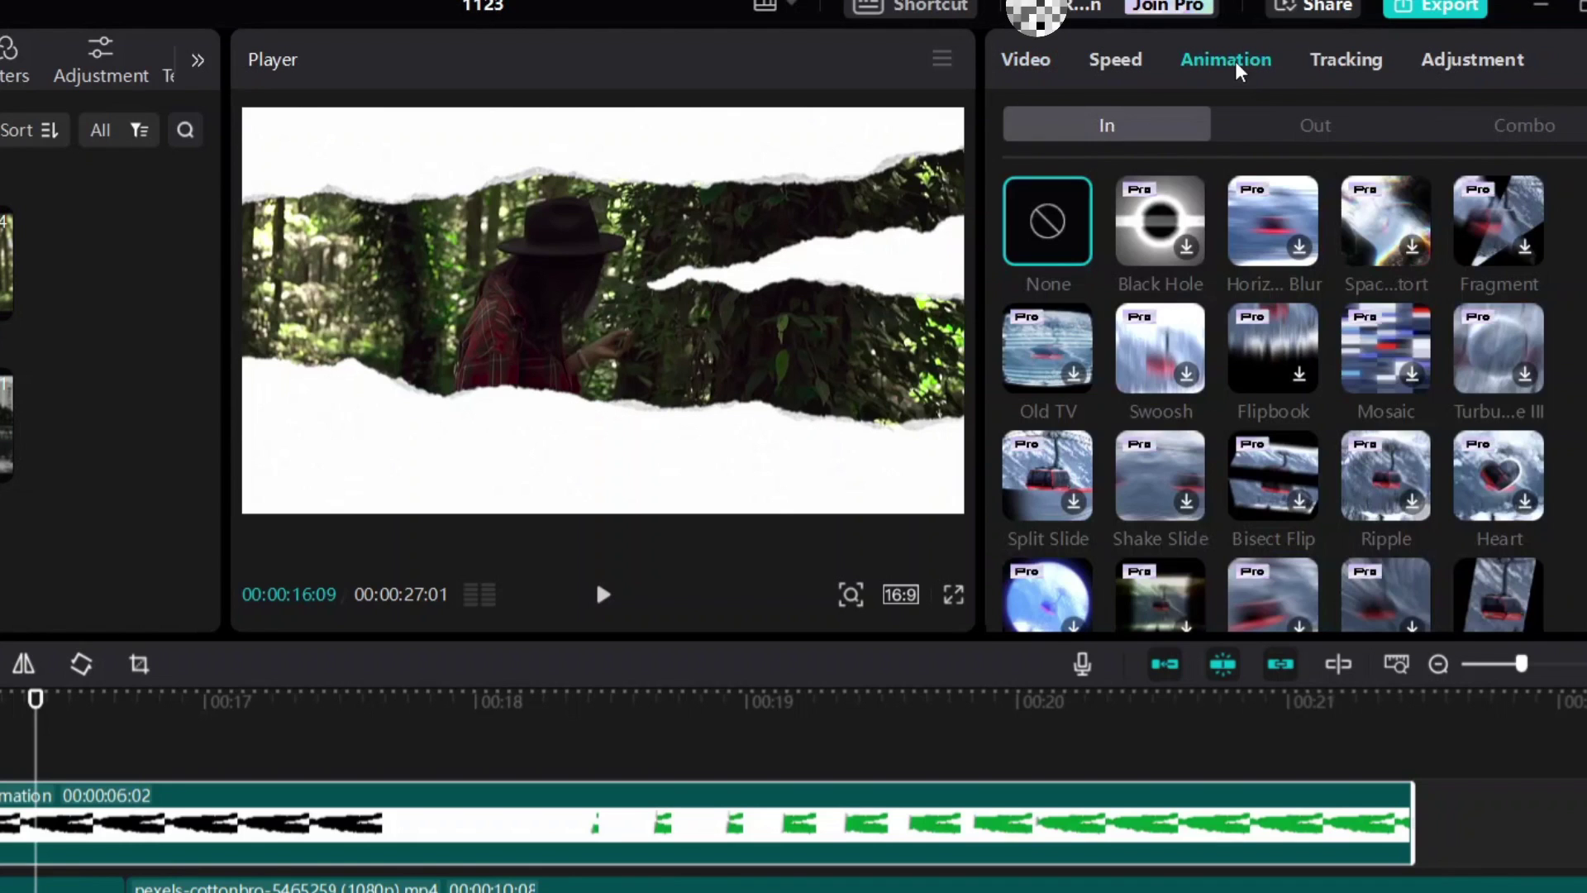
pyautogui.scroll(-2, 1241, 373)
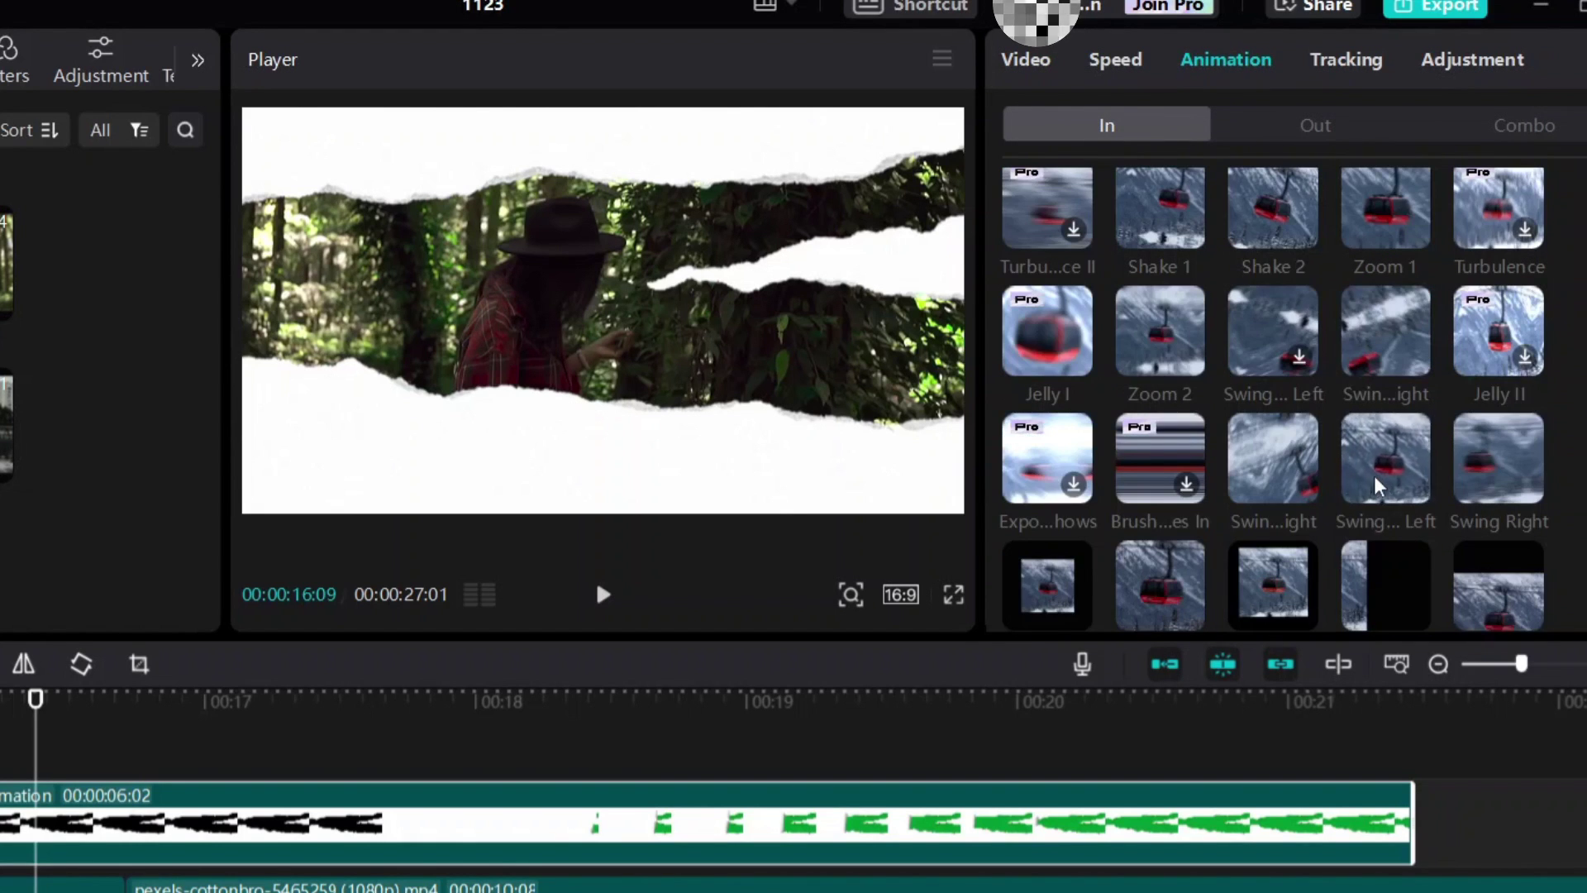
pyautogui.scroll(-3, 1376, 484)
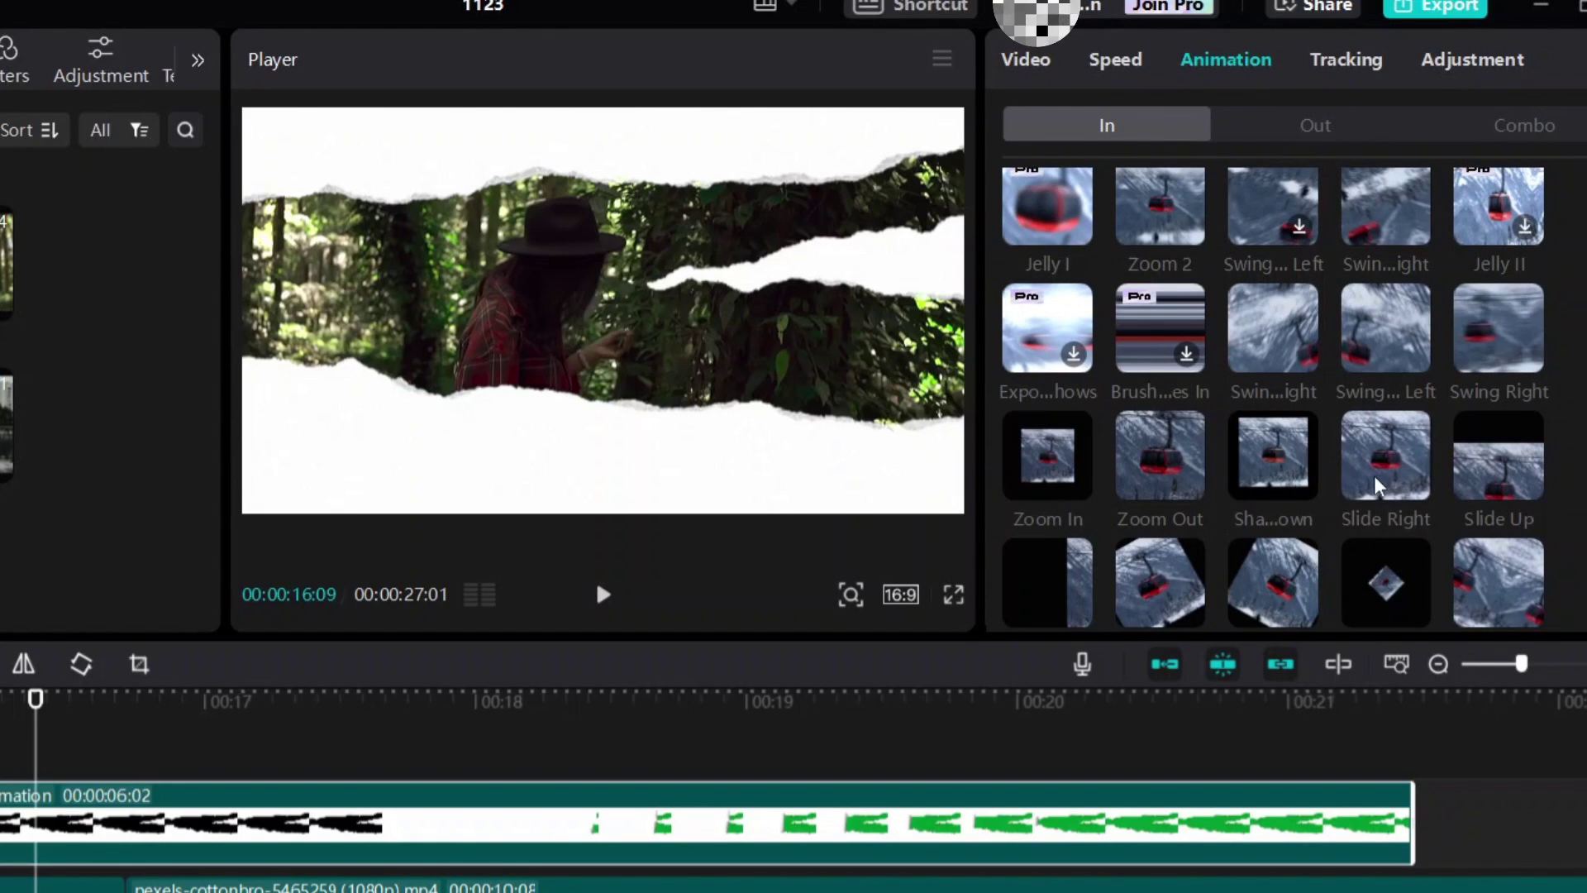
pyautogui.click(1375, 482)
pyautogui.moveTo(1244, 601); pyautogui.dragTo(1329, 602)
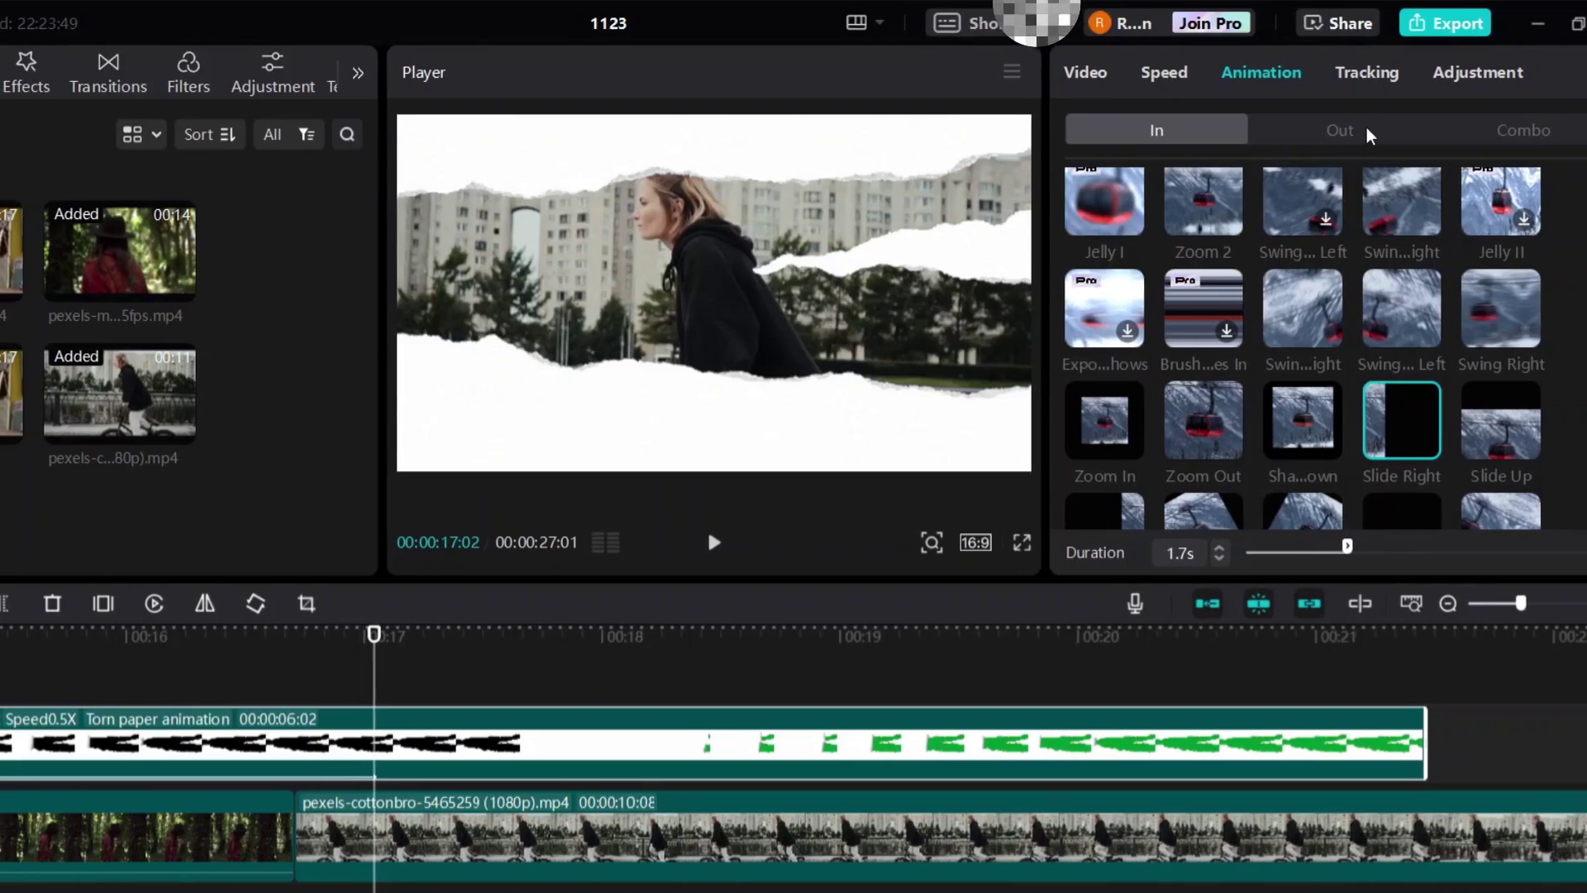
# Step: Apply the Fade Out preset from the Out animations to the torn paper overlay
pyautogui.click(1368, 135)
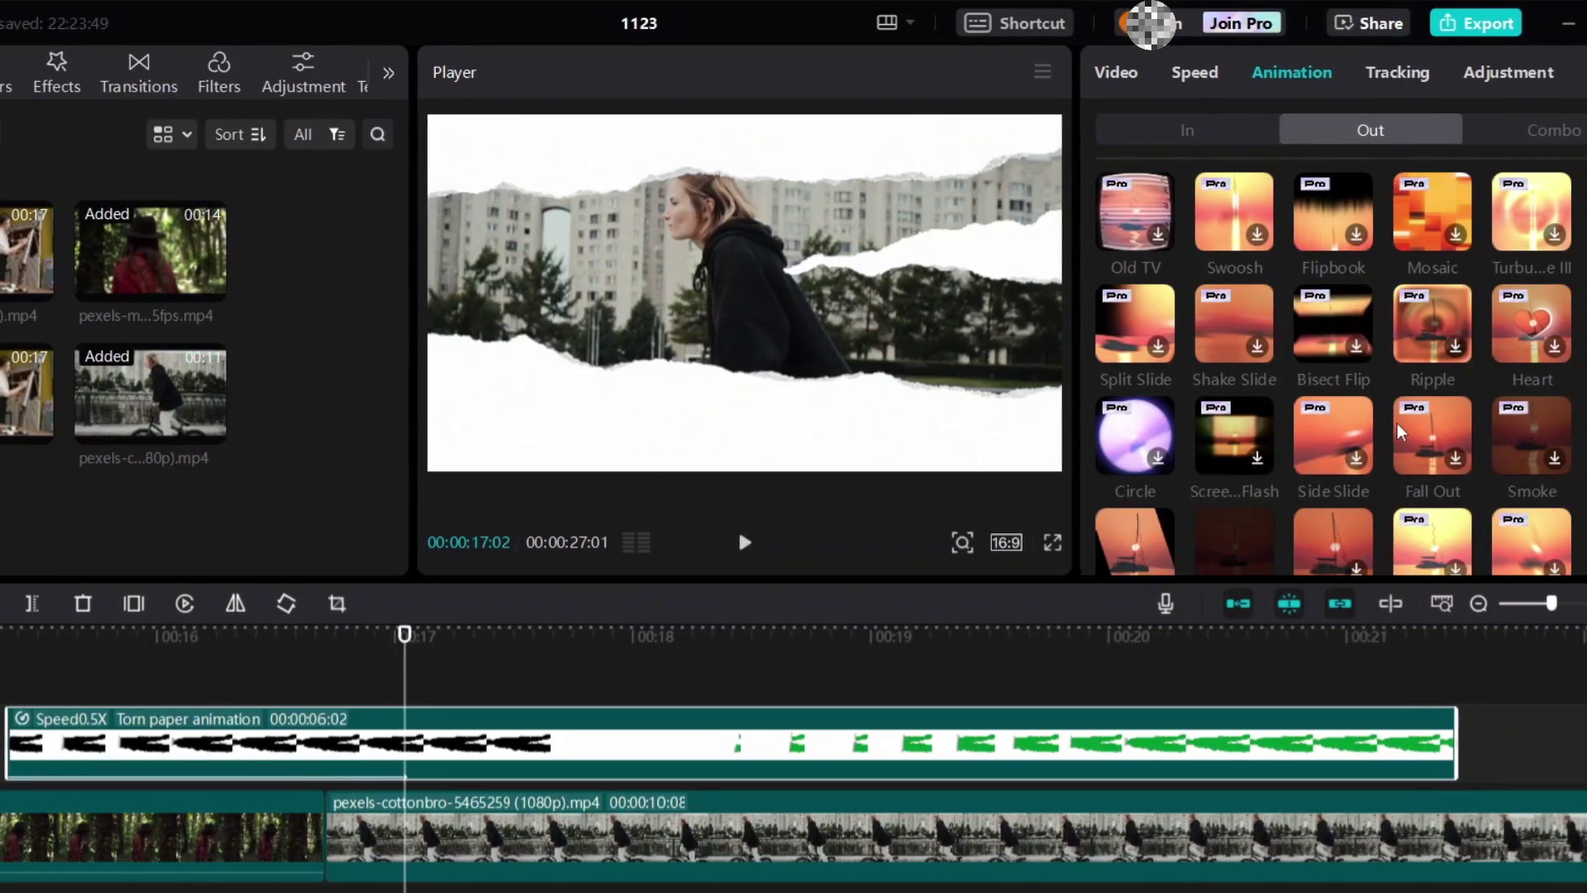
pyautogui.scroll(-1, 1406, 430)
pyautogui.scroll(-1, 1379, 430)
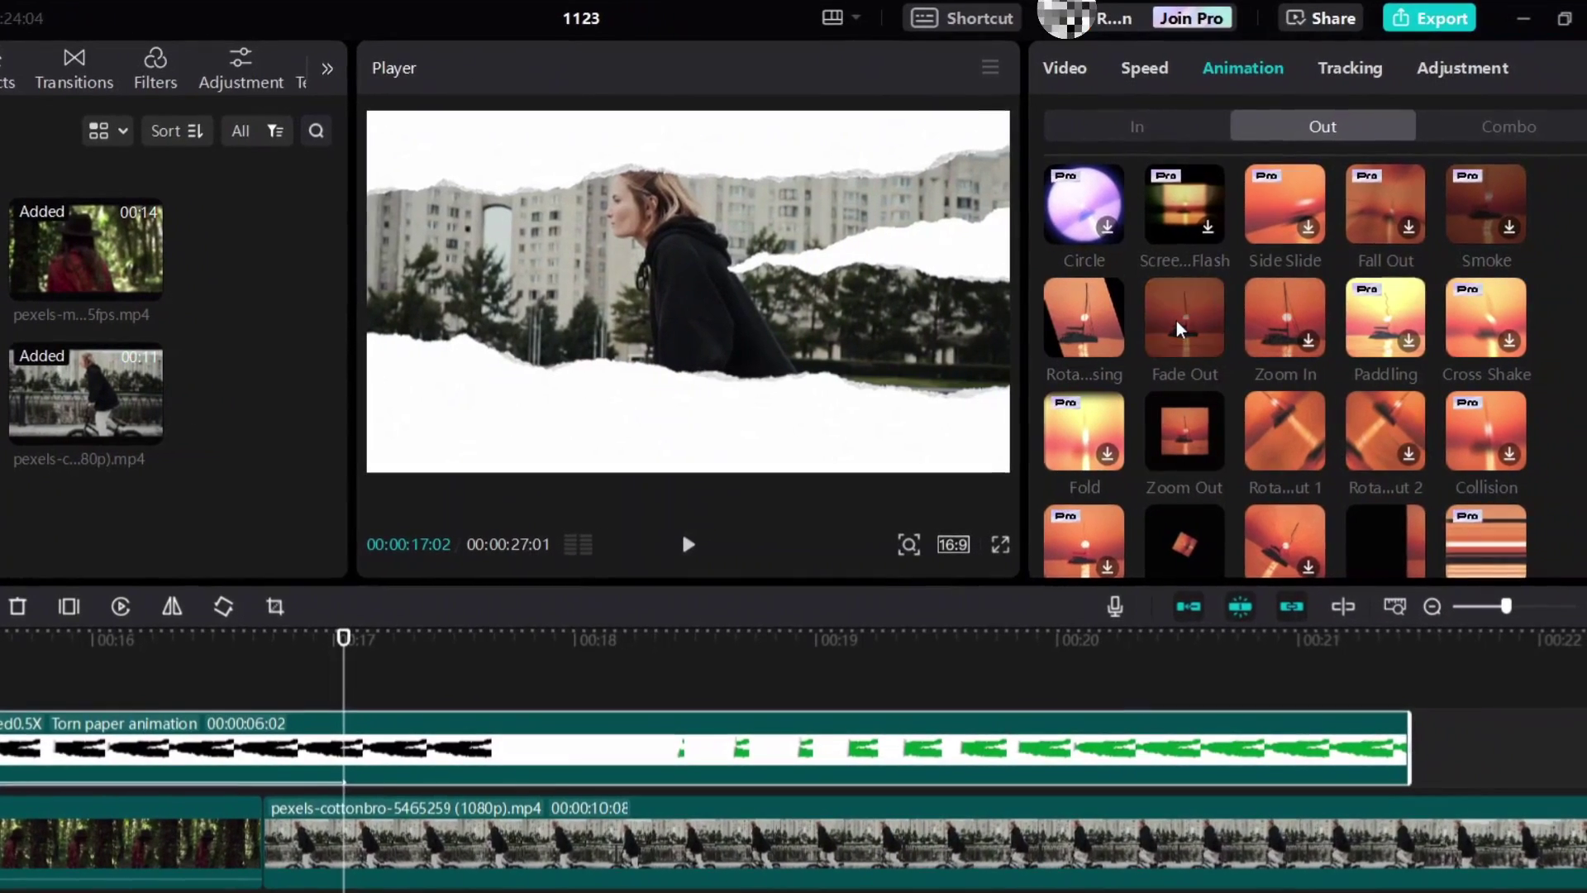
pyautogui.click(1177, 321)
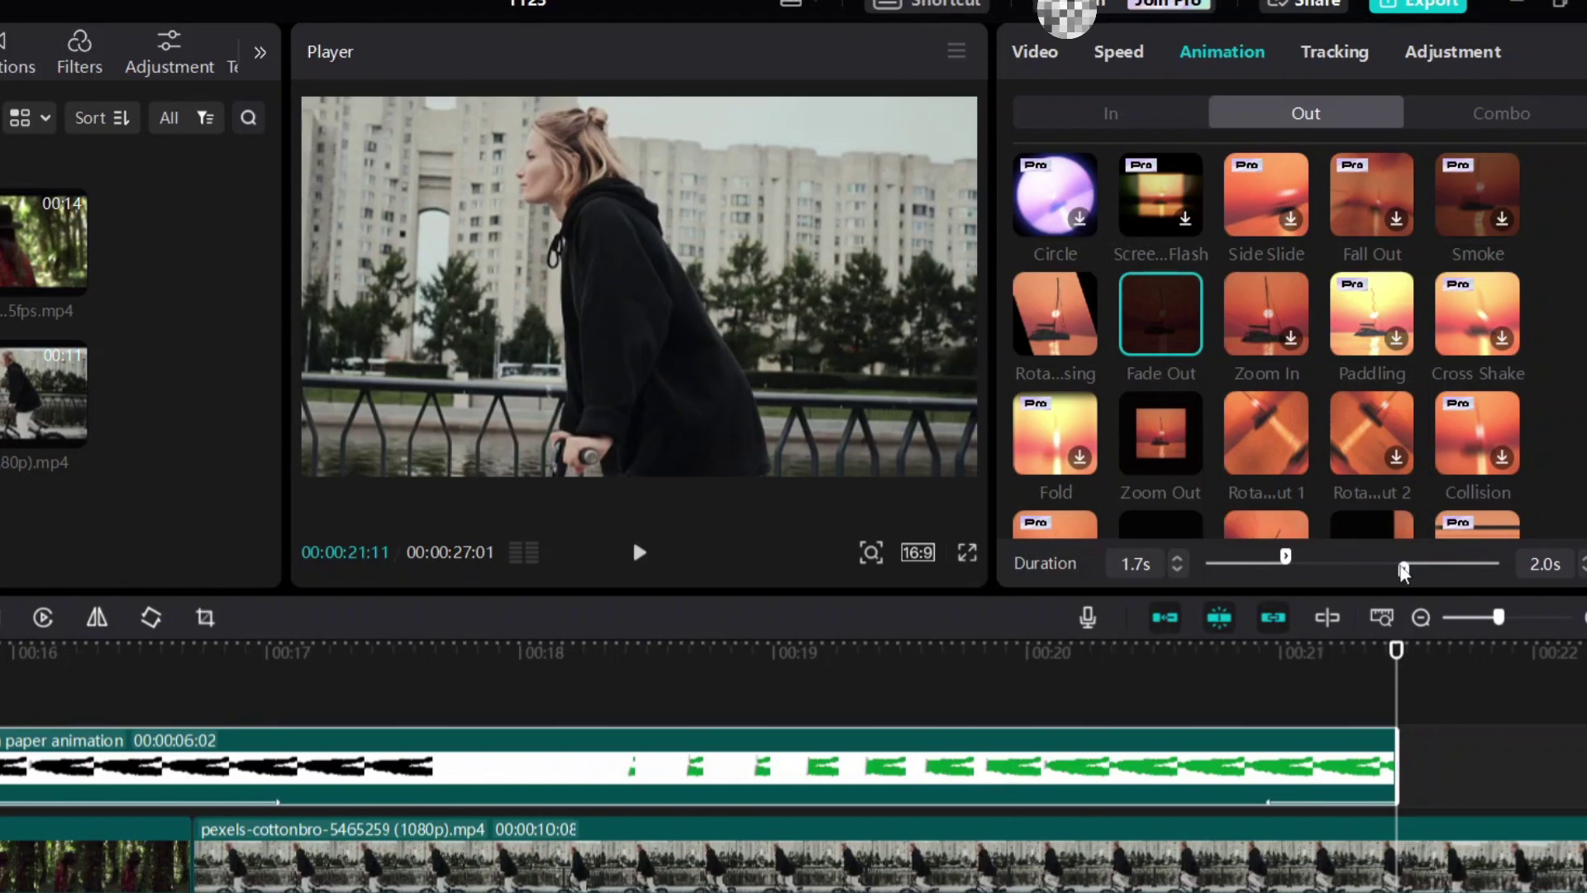
# Step: Open the Export window for project 1123(1) at 1080p, H.264 MP4, 24fps
pyautogui.click(1444, 13)
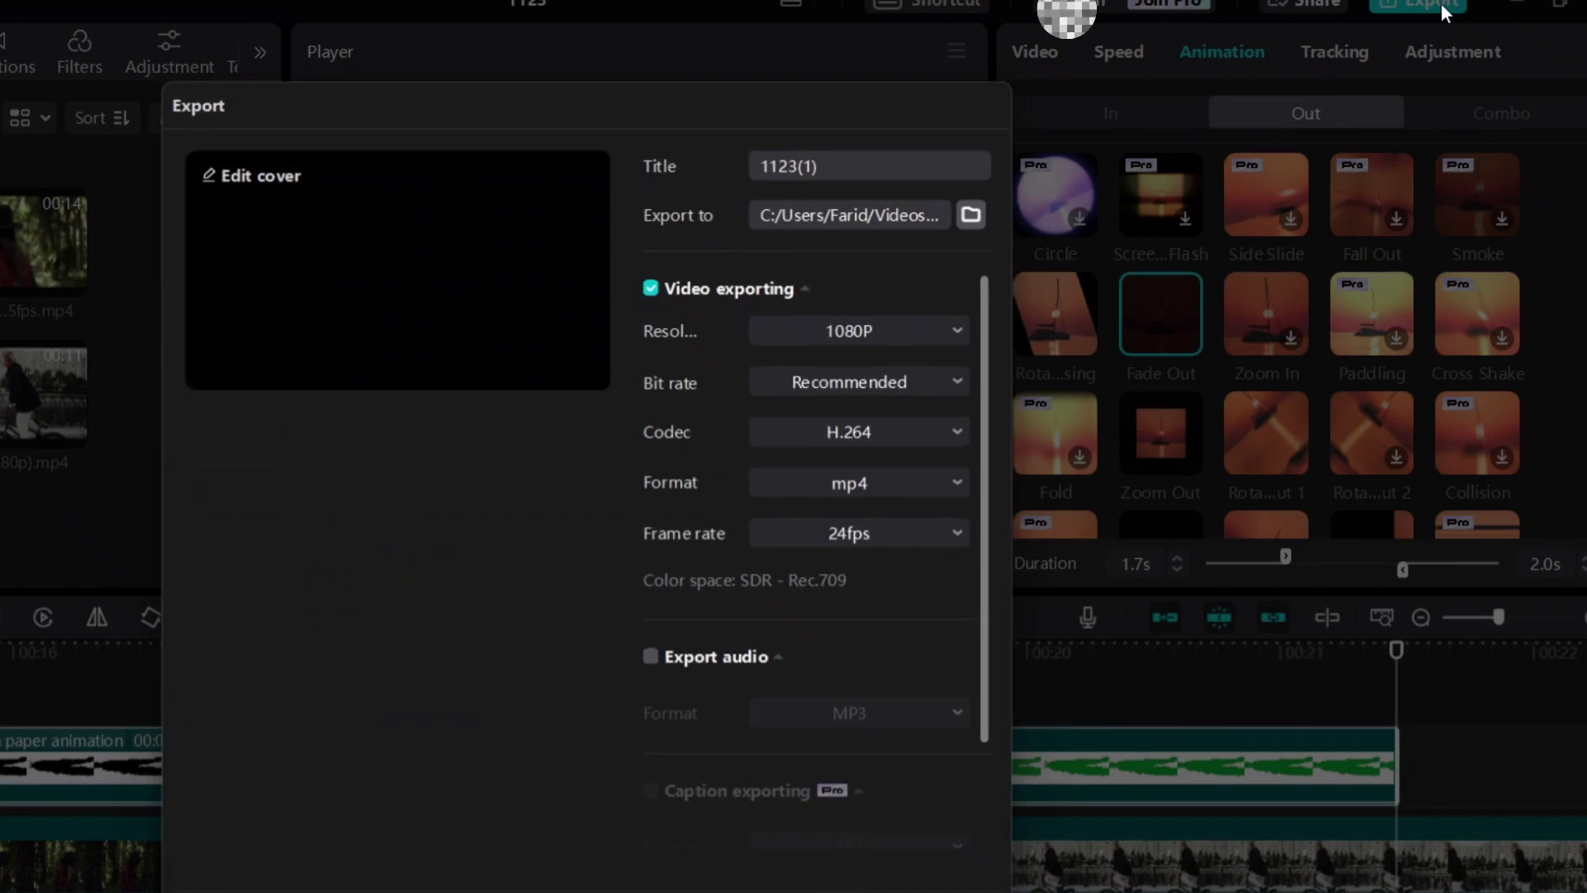